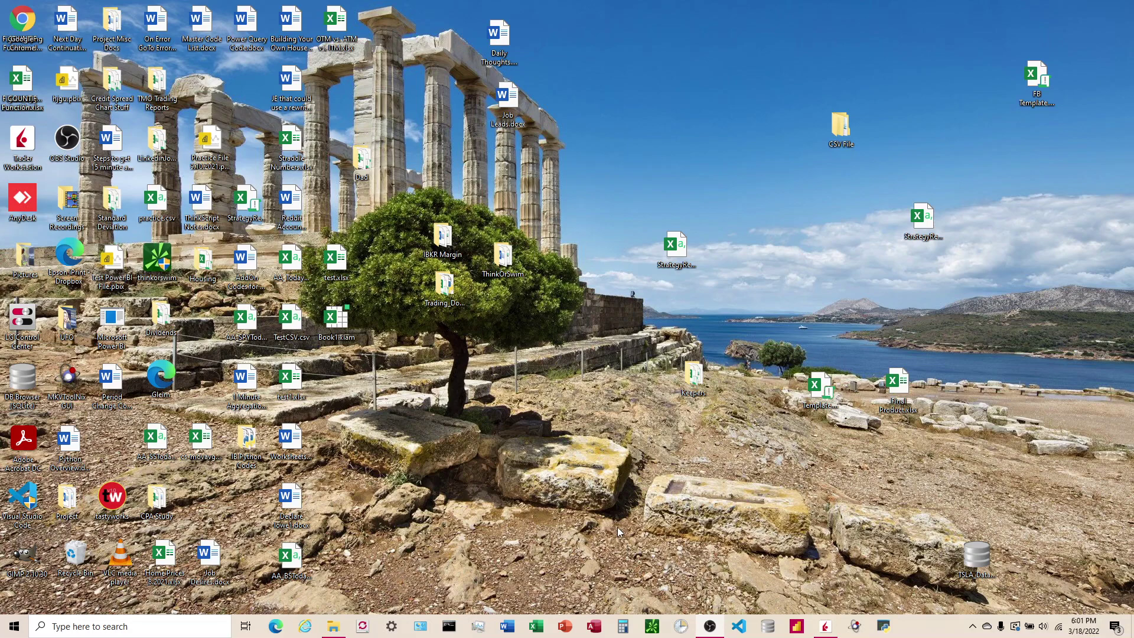
# Launch Excel with a blank workbook and confirm Options > Formulas shows Manual workbook calculation.
pyautogui.click(539, 627)
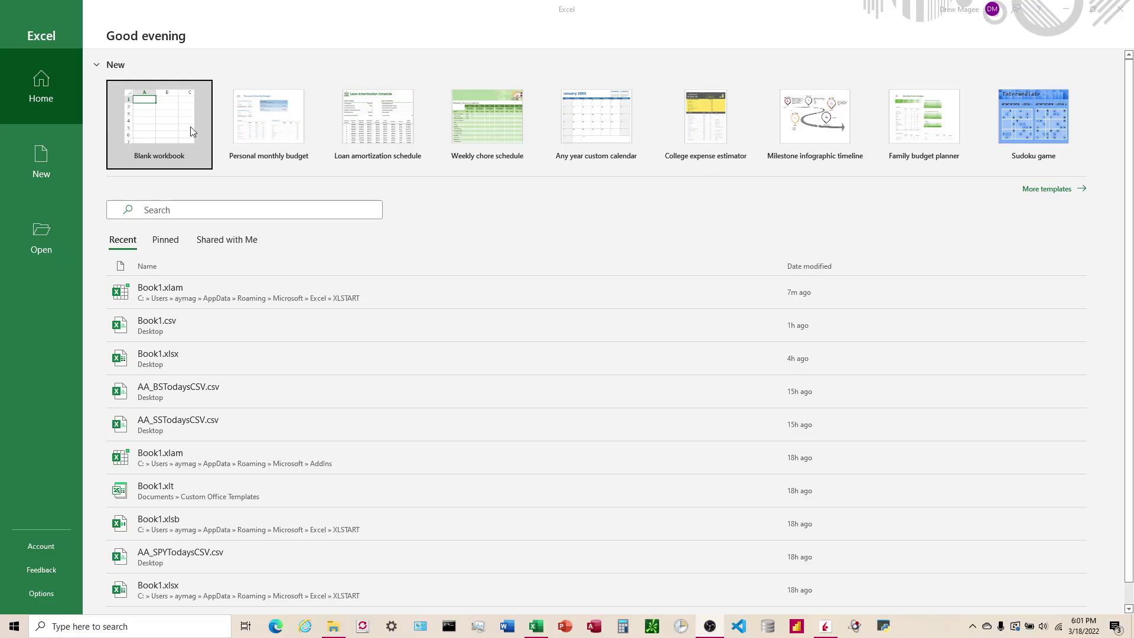
pyautogui.click(190, 126)
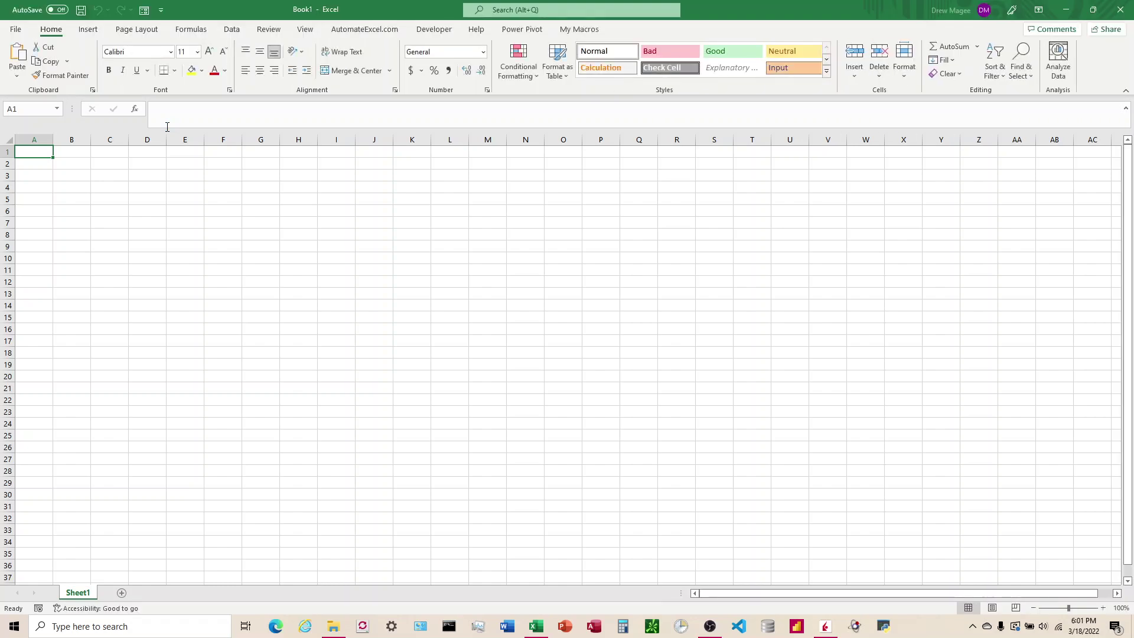
pyautogui.click(15, 29)
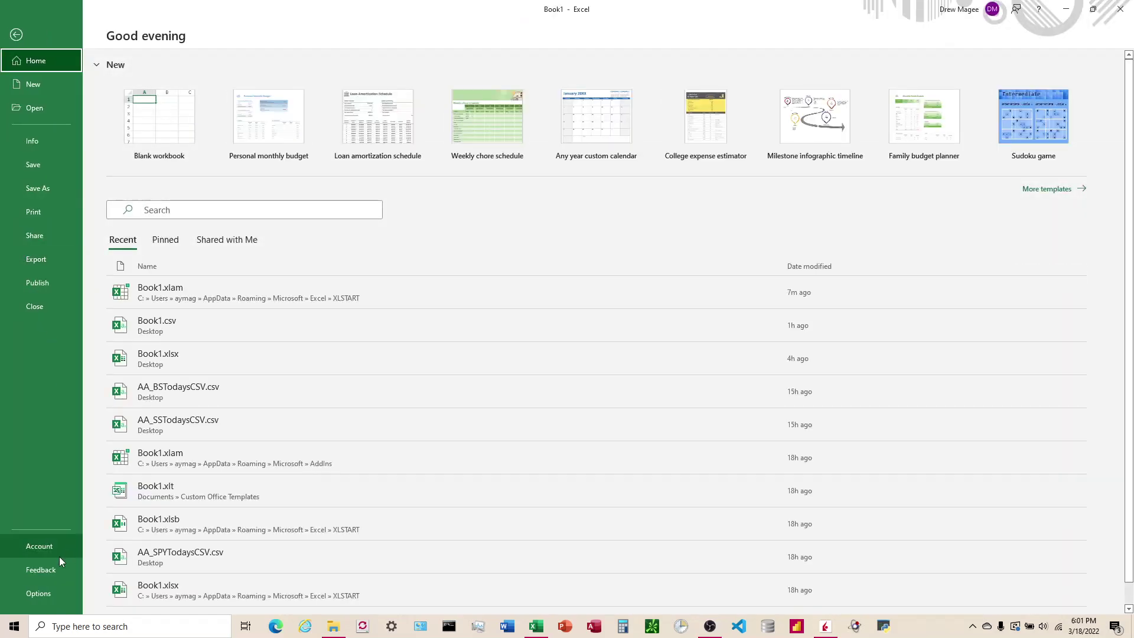
pyautogui.click(38, 588)
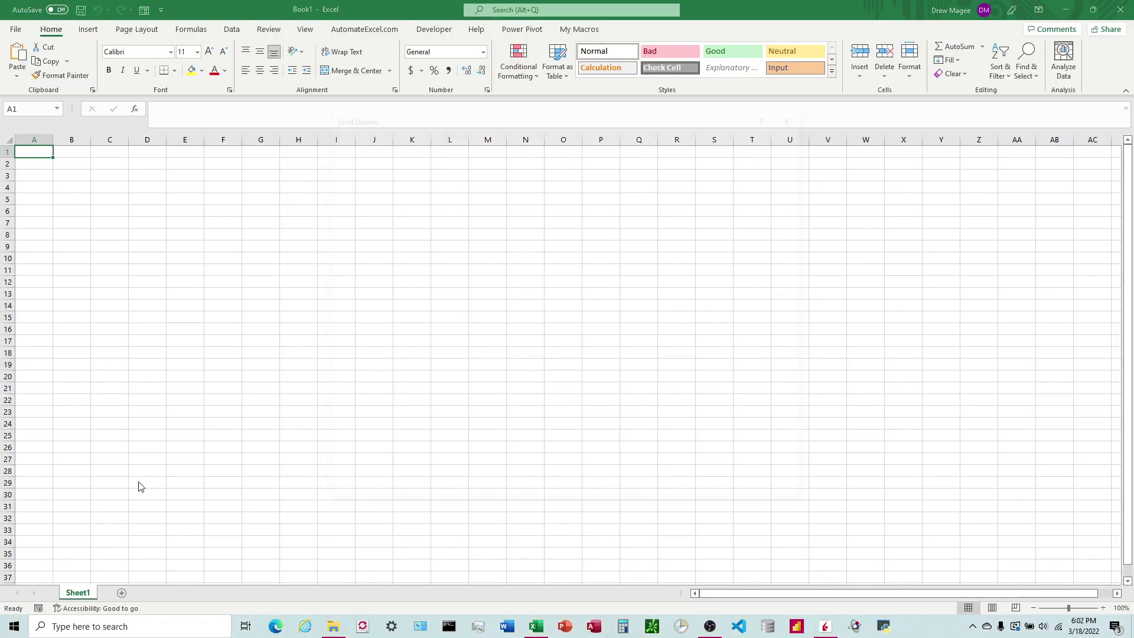
pyautogui.click(368, 156)
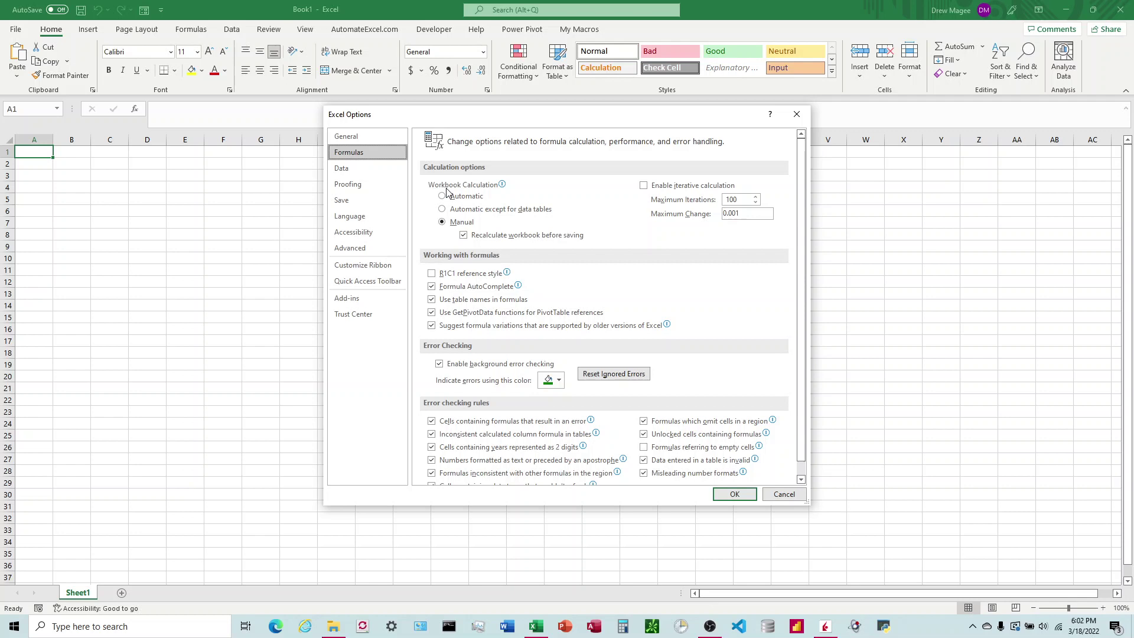
pyautogui.moveTo(456, 207)
pyautogui.click(801, 118)
# Enter the values 4, 8 in J5:K5 and 1, 3 in J6:K6.
pyautogui.click(797, 114)
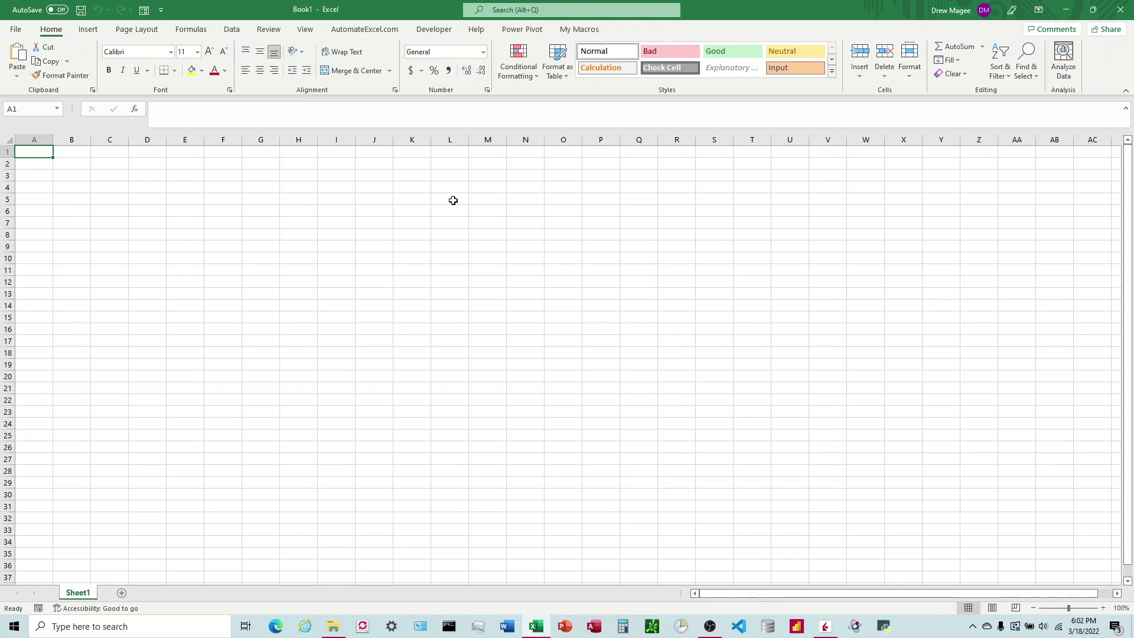
pyautogui.click(391, 200)
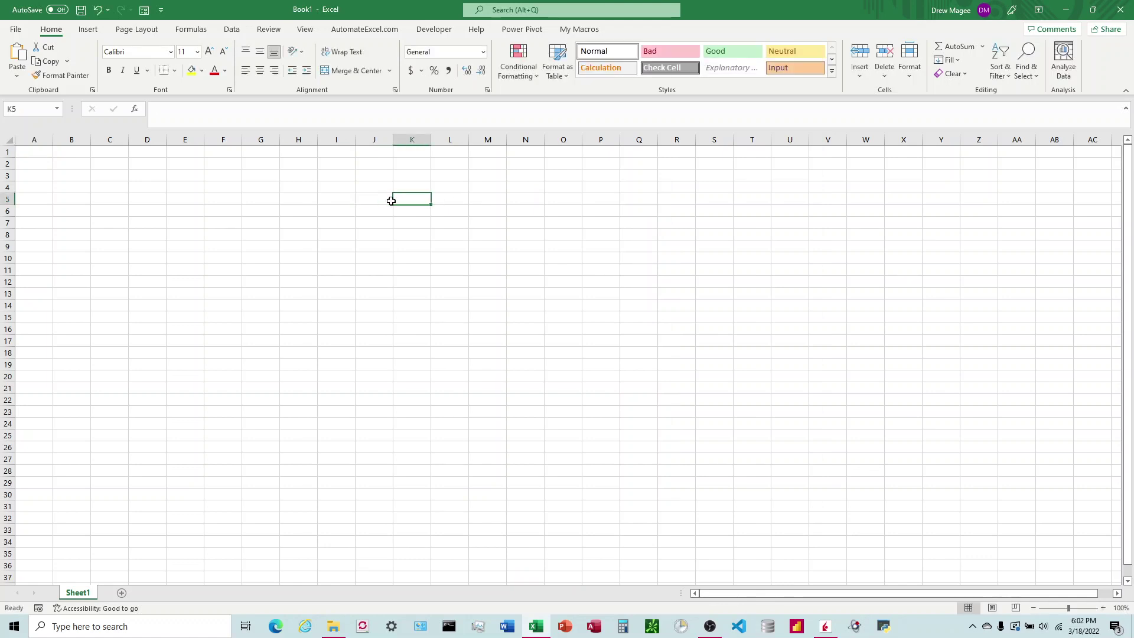
pyautogui.write('8')
pyautogui.press('Return')
pyautogui.write('1')
pyautogui.press('Tab')
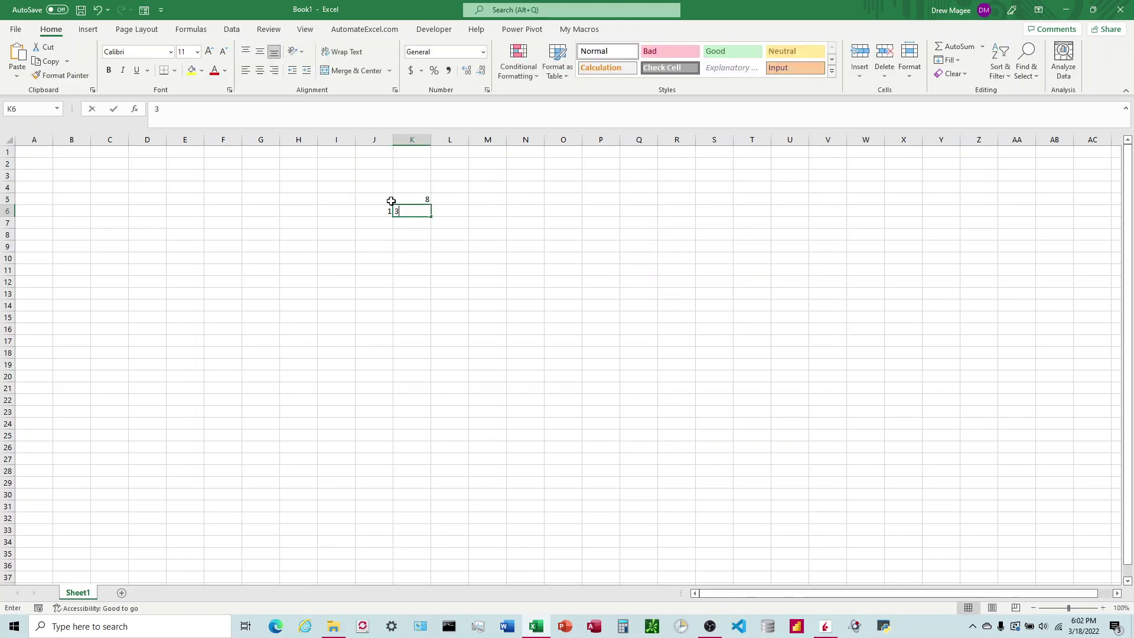
pyautogui.write('3')
pyautogui.press('Tab')
# Enter =J5/K5 in L5 and fill it down to L6.
pyautogui.press('Up')
pyautogui.write('=')
pyautogui.press('Left')
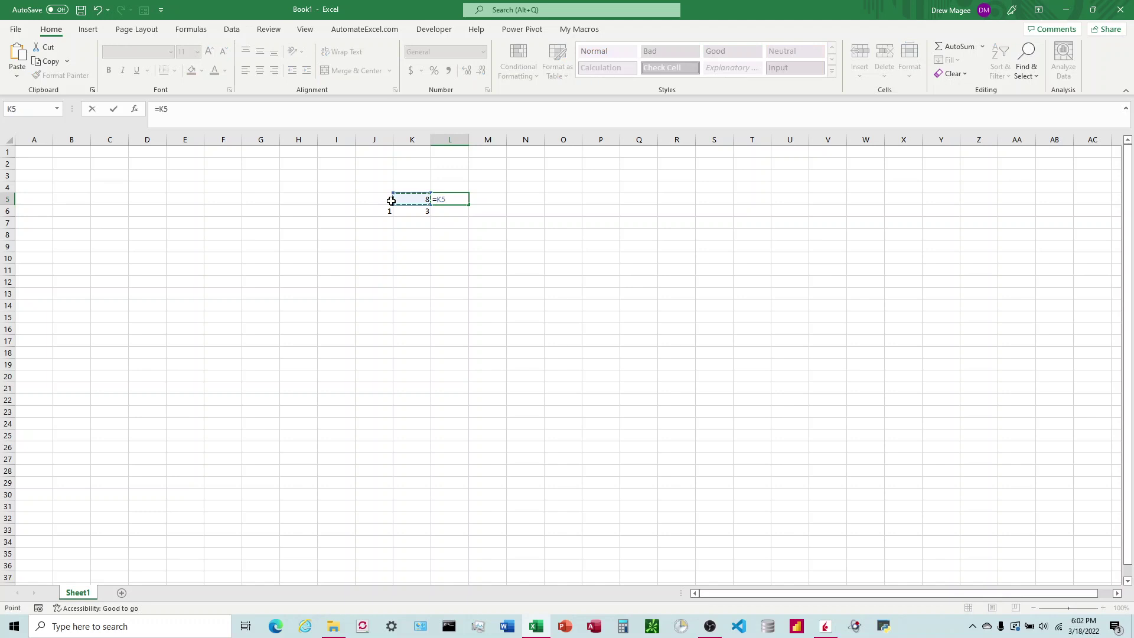
pyautogui.press('Left')
pyautogui.write('/')
pyautogui.press('Left')
pyautogui.press('Return')
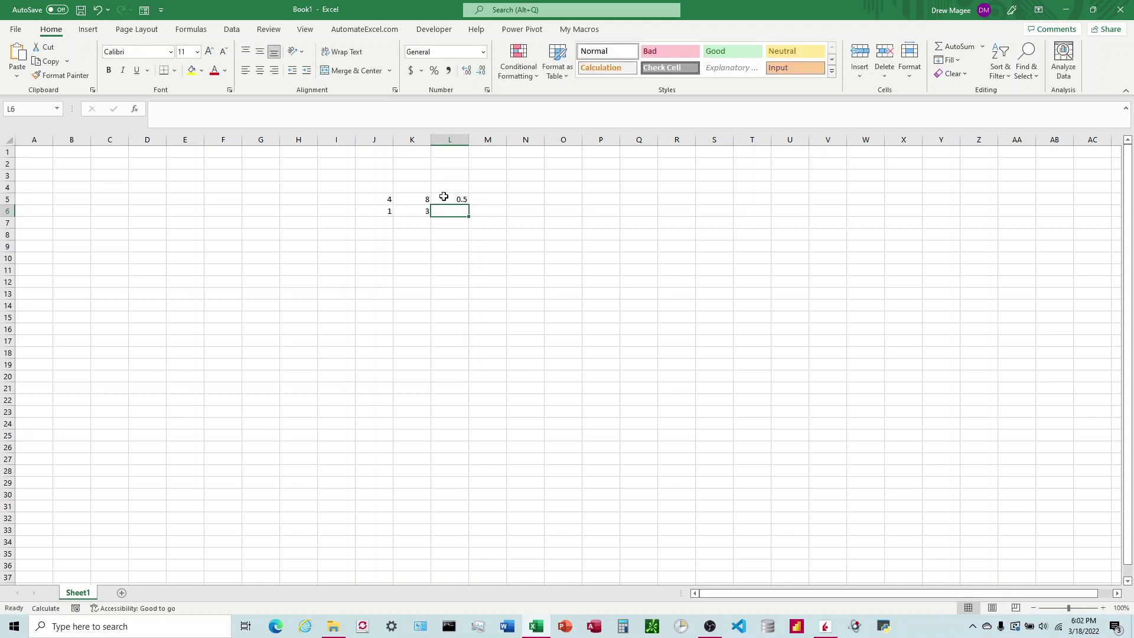
pyautogui.press('Up')
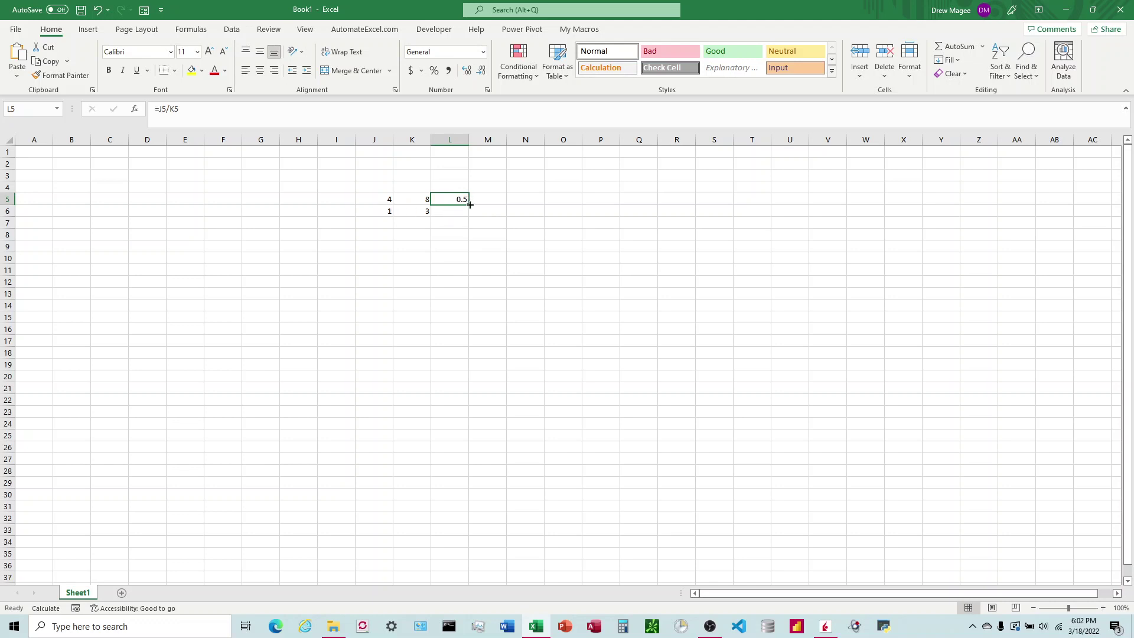
pyautogui.moveTo(468, 205); pyautogui.dragTo(464, 210)
pyautogui.click(452, 223)
pyautogui.click(461, 213)
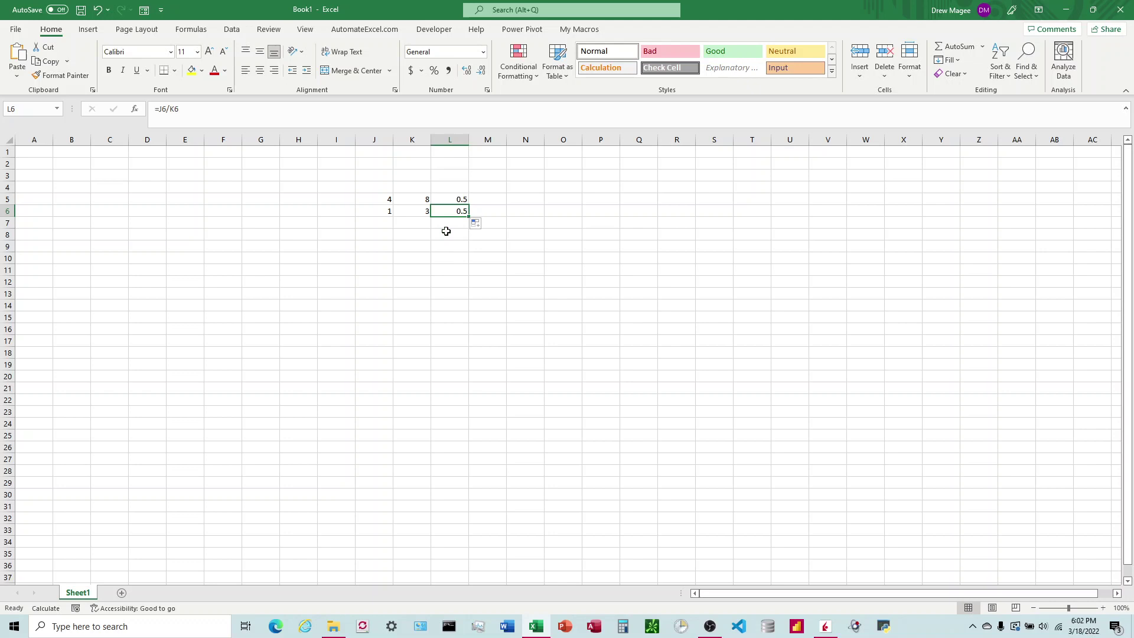
# Set workbook calculation to Automatic in Formulas options, then close Excel choosing Don't Save.
pyautogui.click(17, 31)
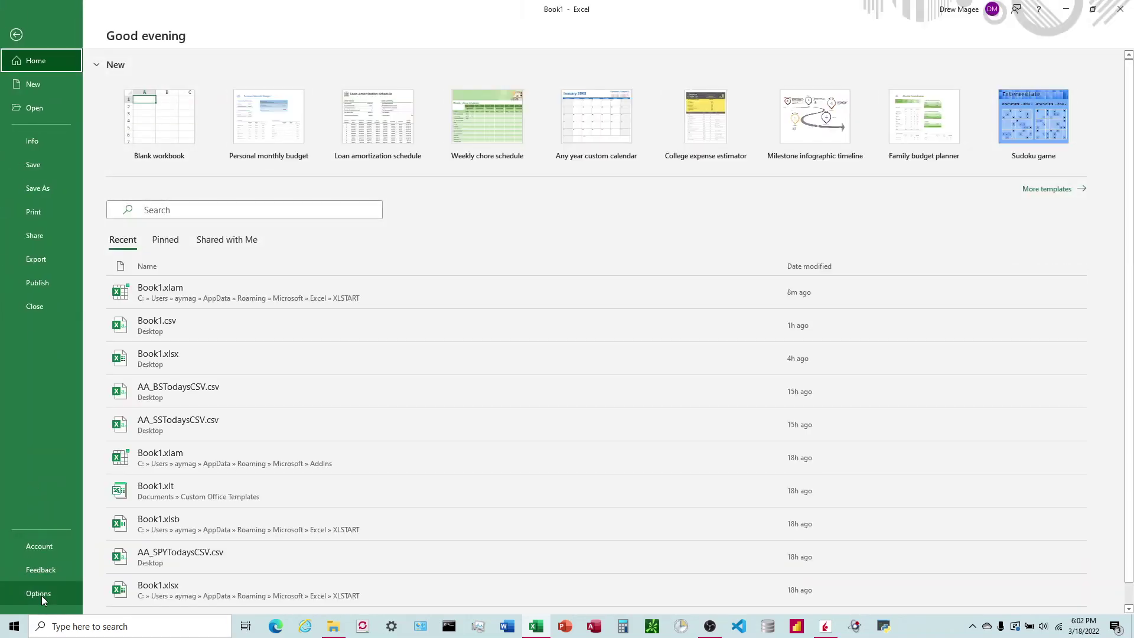
pyautogui.click(41, 595)
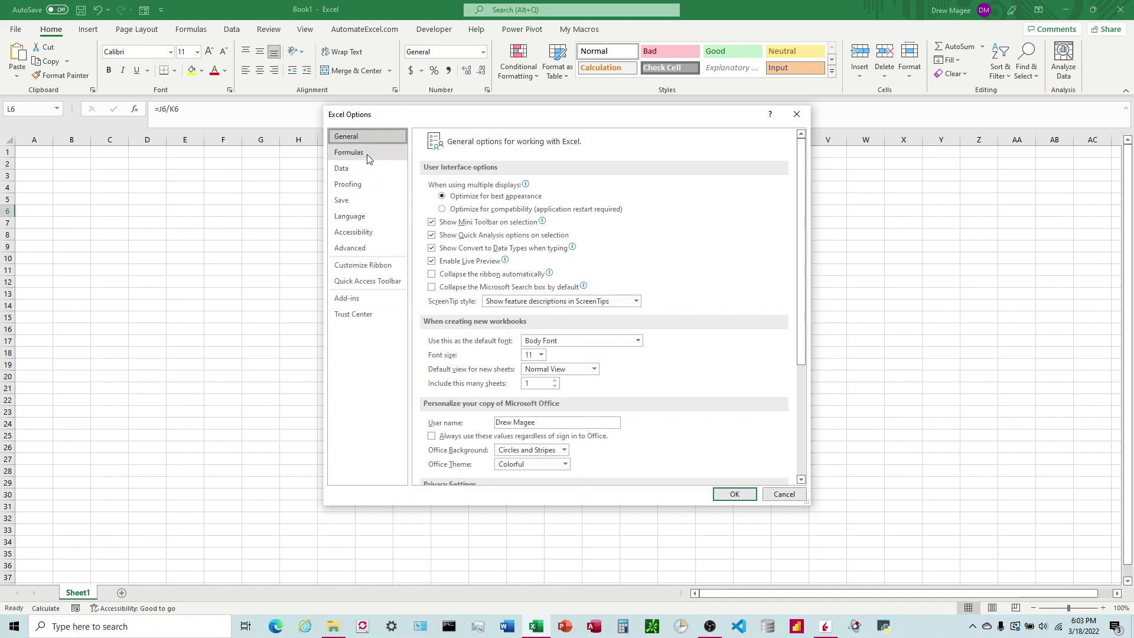
pyautogui.click(367, 153)
pyautogui.click(443, 195)
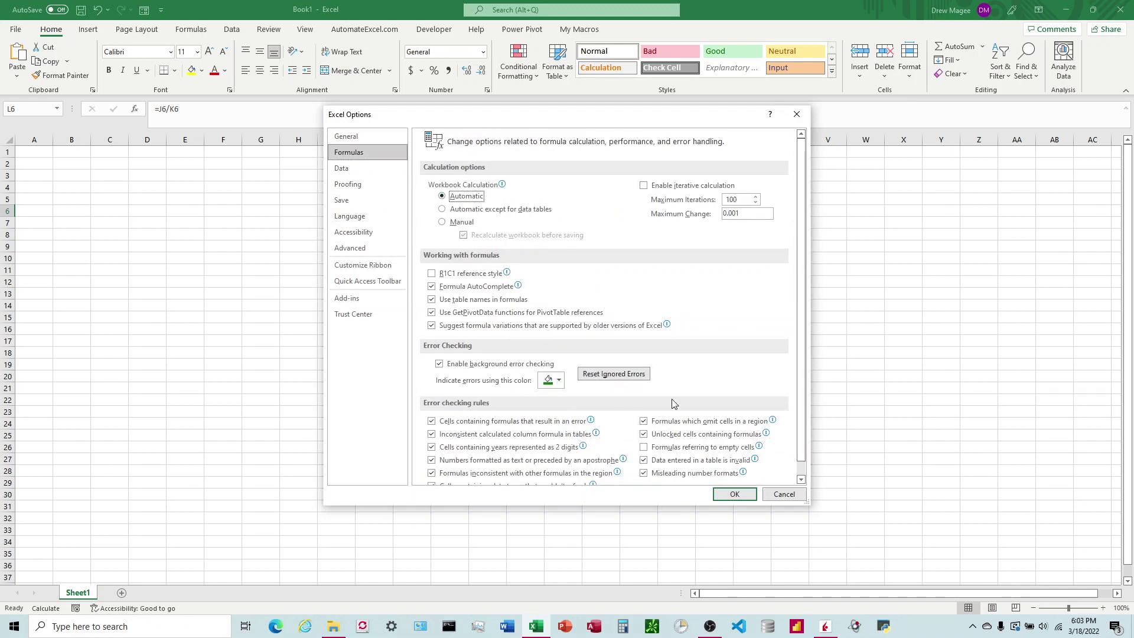
pyautogui.click(732, 494)
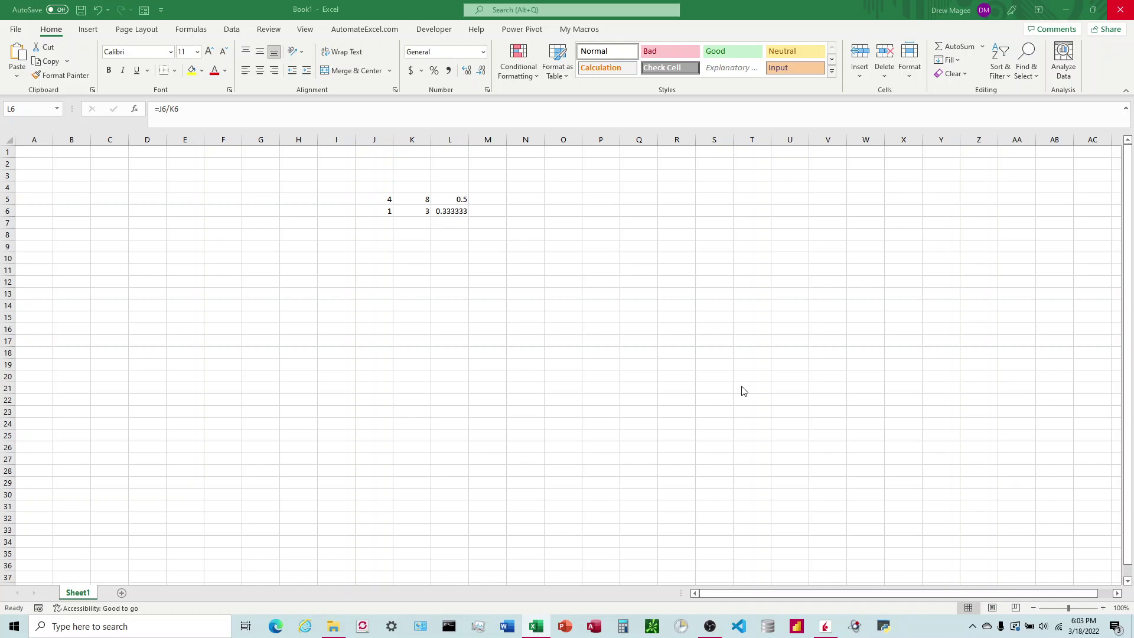
pyautogui.click(623, 378)
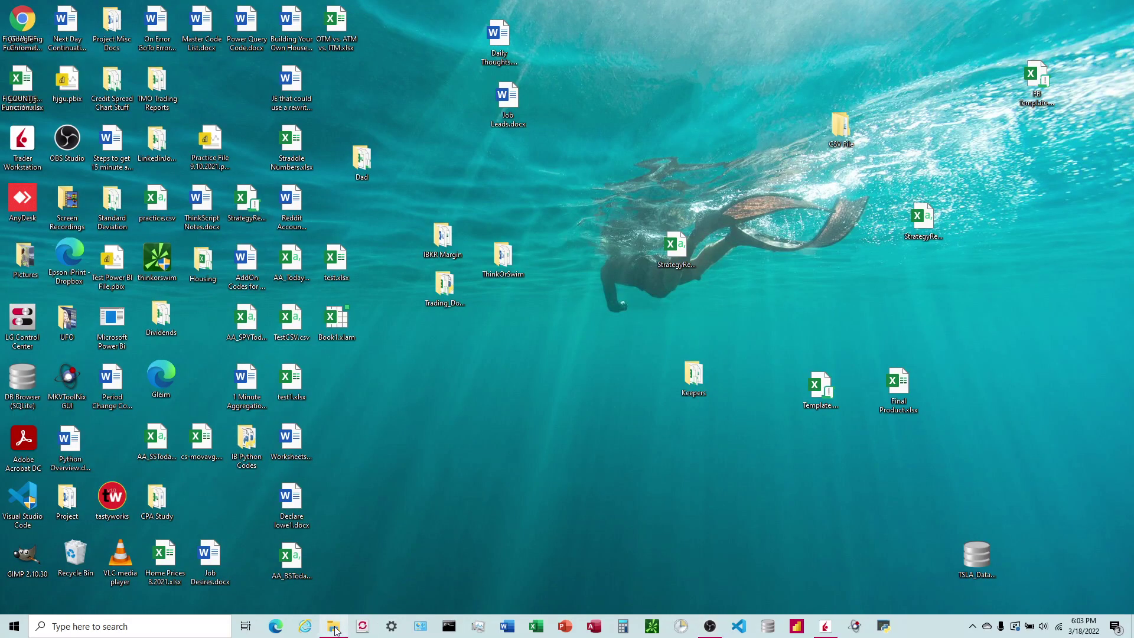
# Open File Explorer and browse Local Disk (C:) > Users into your own profile folder.
pyautogui.moveTo(334, 630)
pyautogui.click(334, 626)
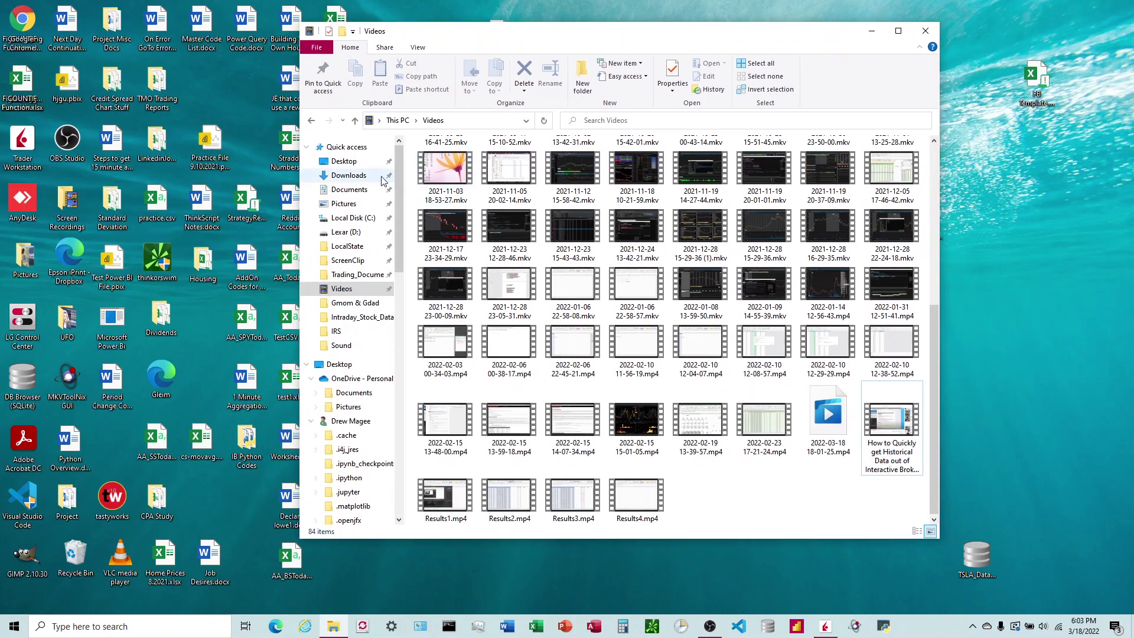
pyautogui.click(344, 164)
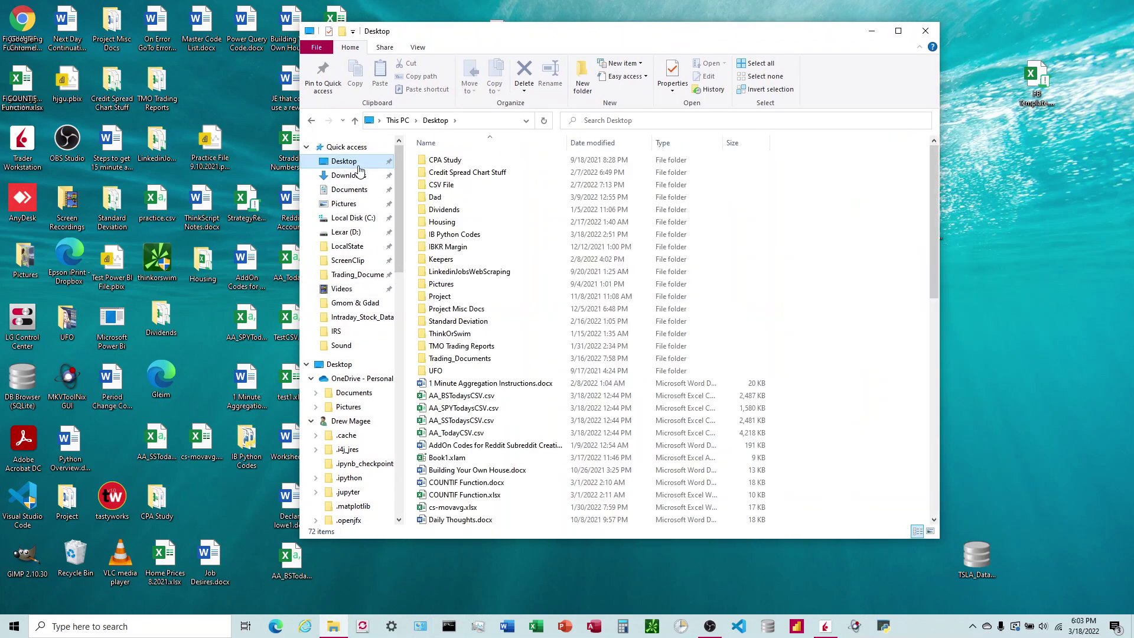
pyautogui.click(350, 220)
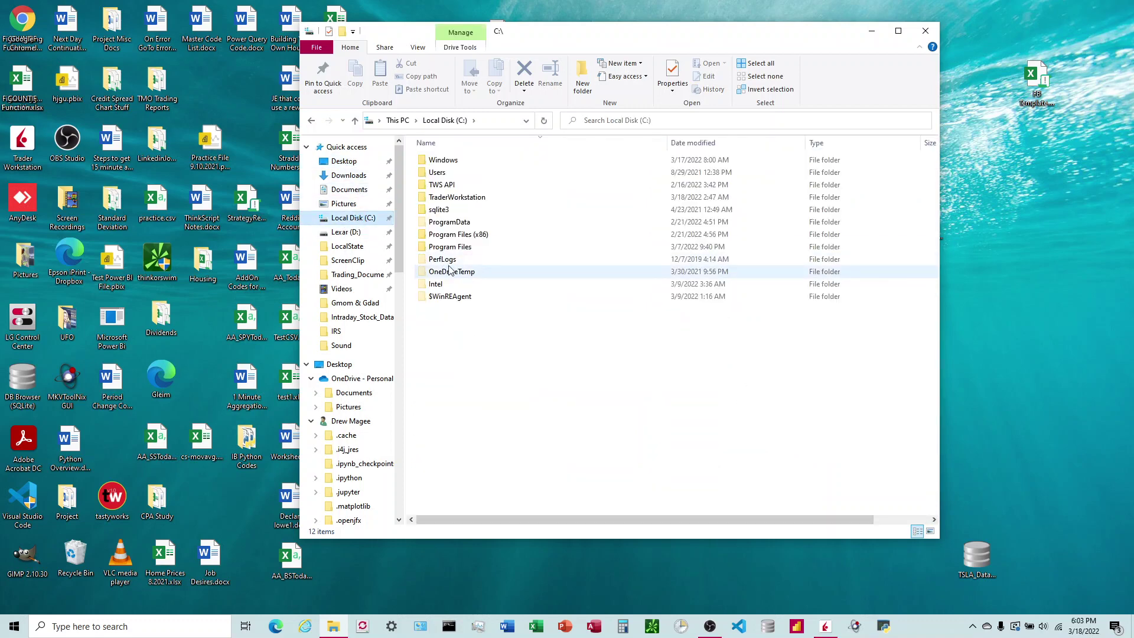
pyautogui.doubleClick(439, 173)
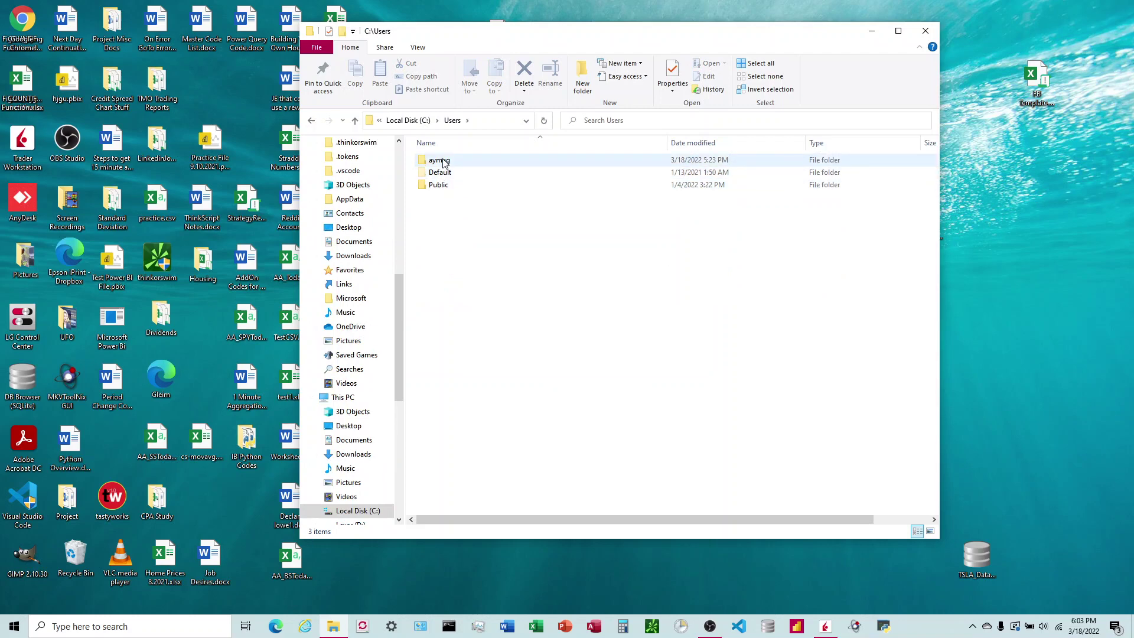
pyautogui.doubleClick(443, 160)
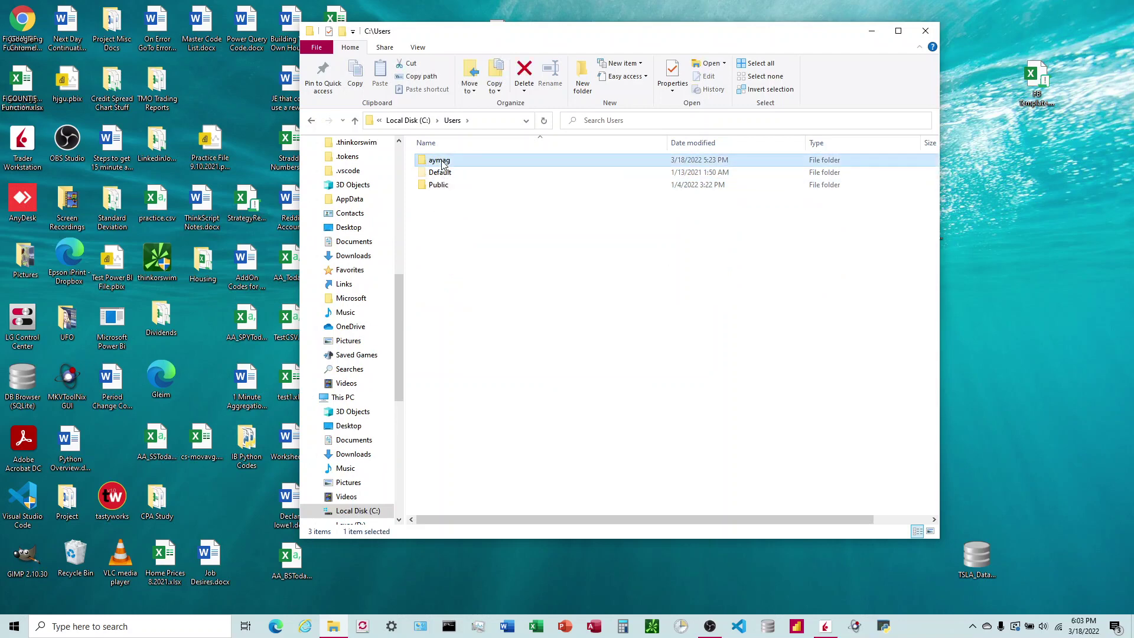
pyautogui.scroll(-1, 466, 263)
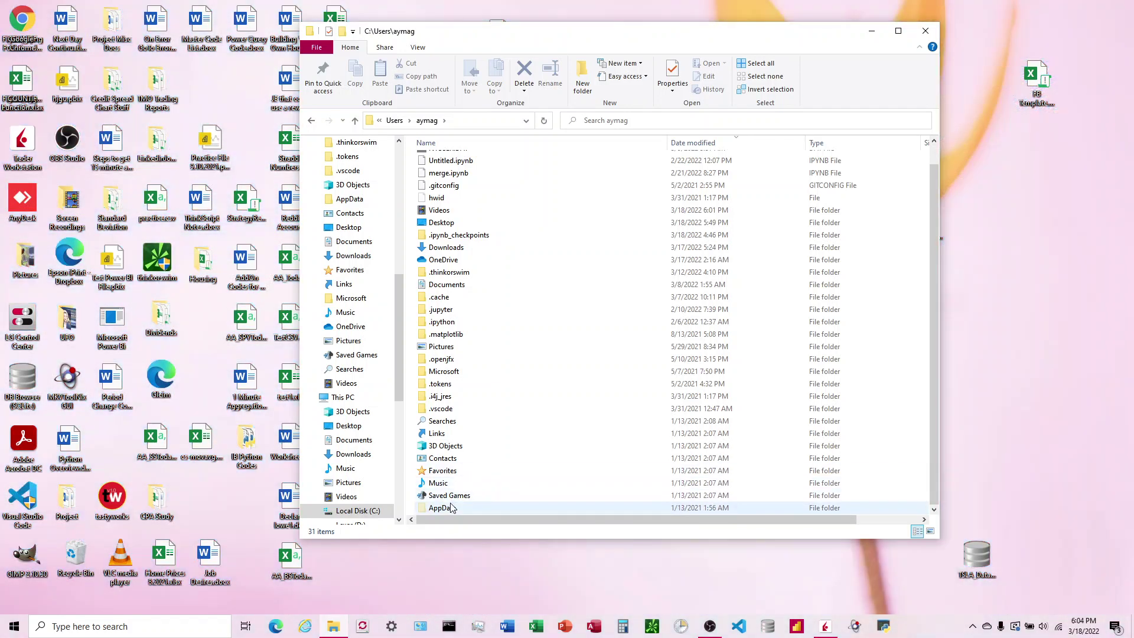
# Browse AppData\Roaming\Microsoft\Excel into the XLSTART folder and select its address-bar path.
pyautogui.click(456, 511)
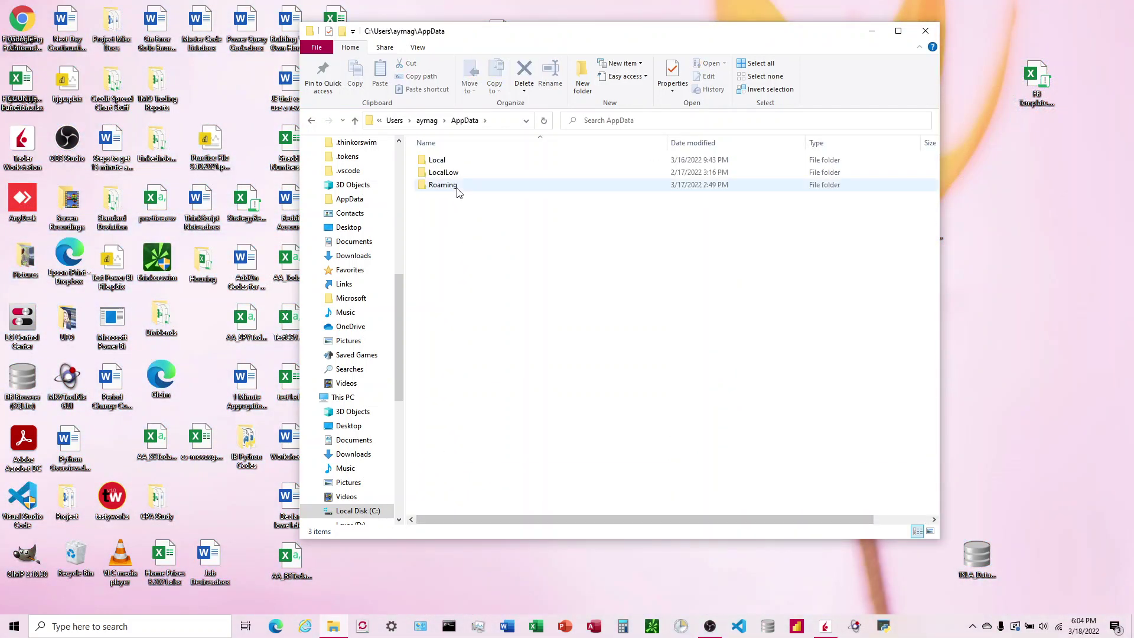
pyautogui.doubleClick(453, 185)
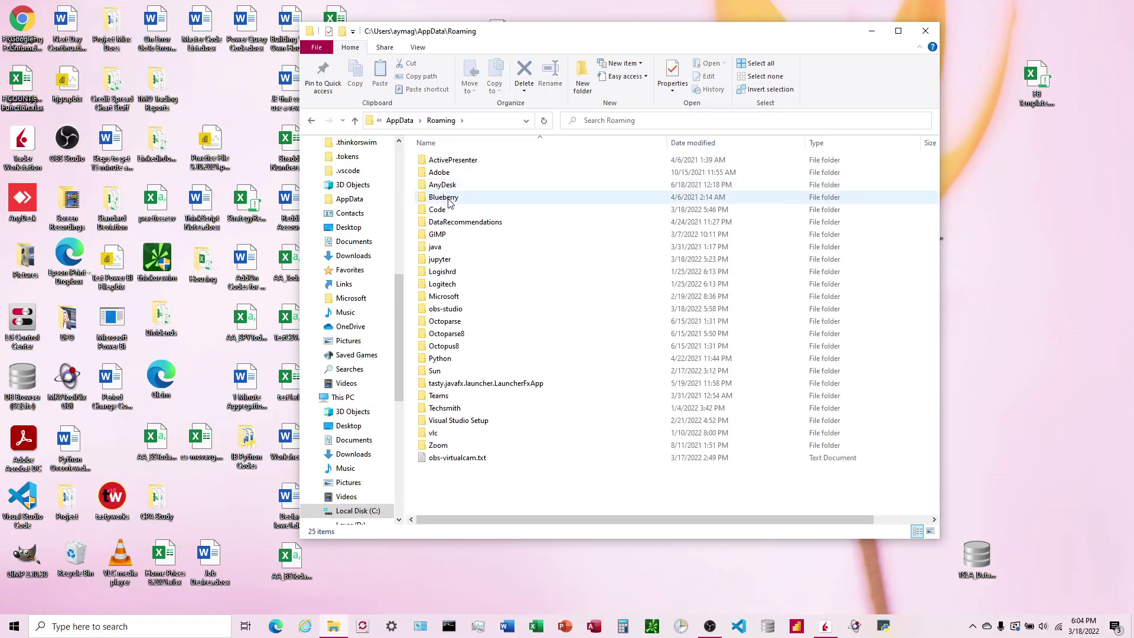
pyautogui.doubleClick(444, 297)
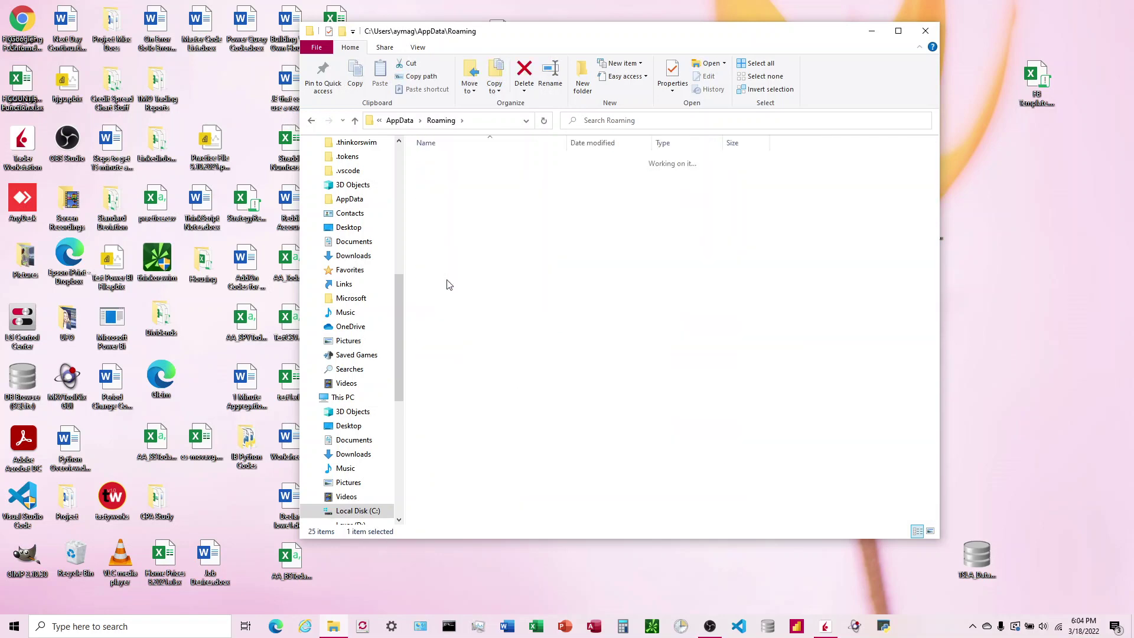
pyautogui.doubleClick(447, 235)
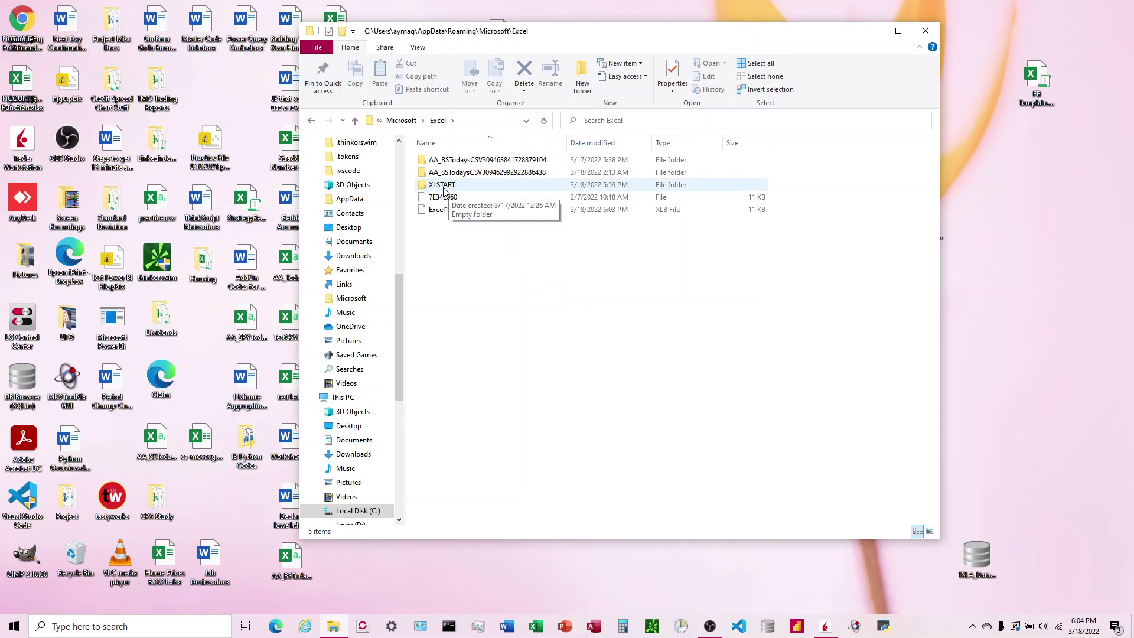
pyautogui.doubleClick(443, 187)
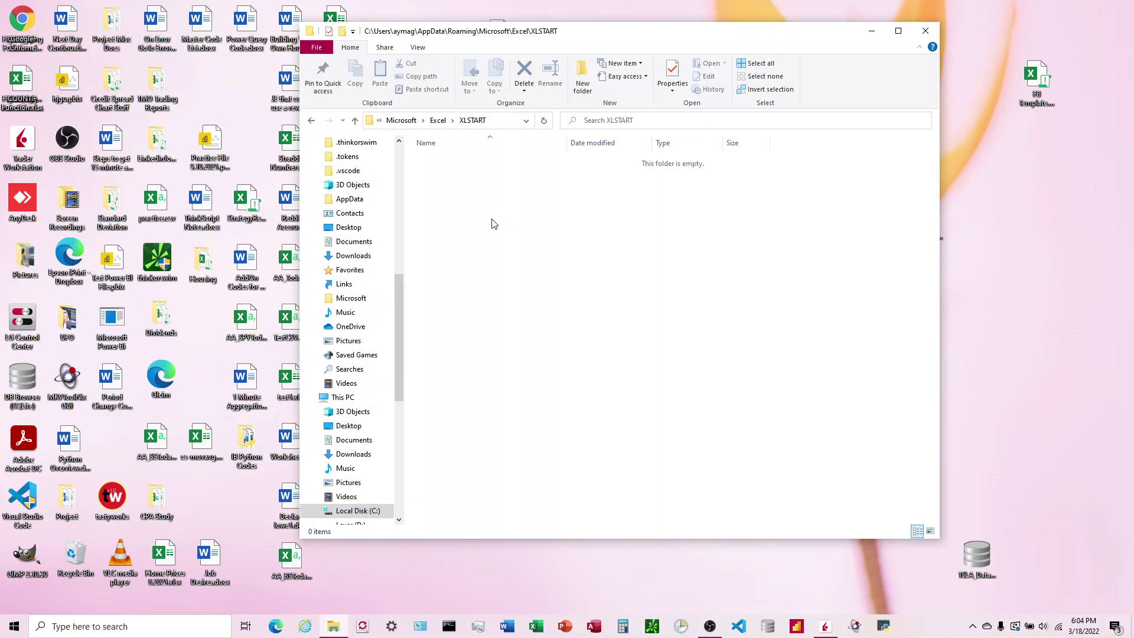
pyautogui.click(502, 123)
pyautogui.hotkey('ctrl', 'c')
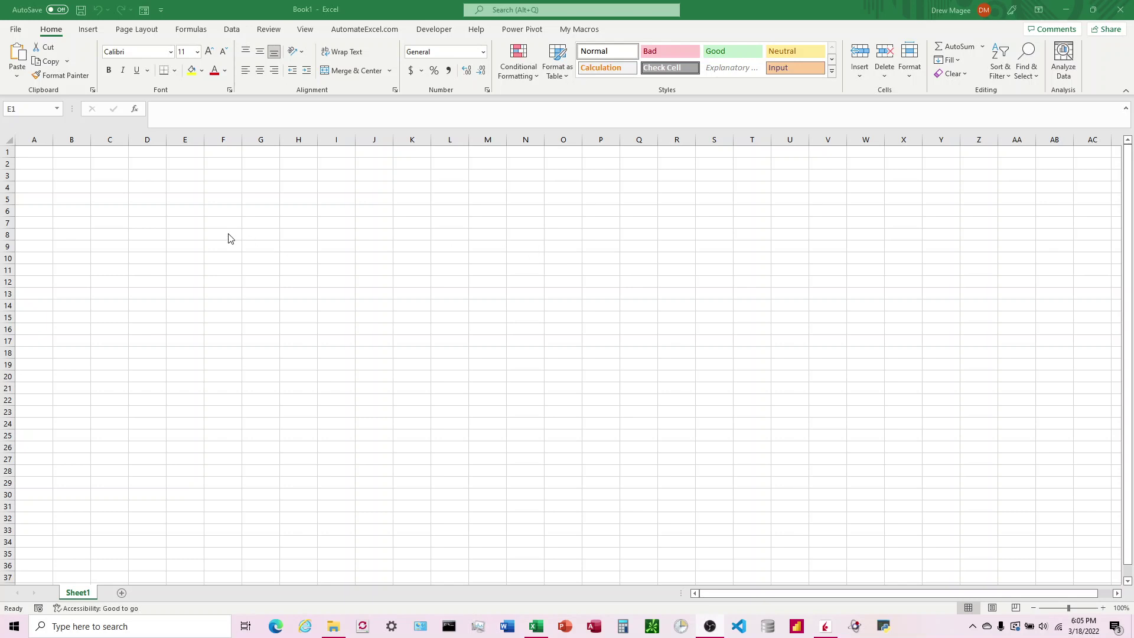
# Select column E in the fresh Book1 workbook with Ctrl+Space.
pyautogui.hotkey('ctrl', 'space')
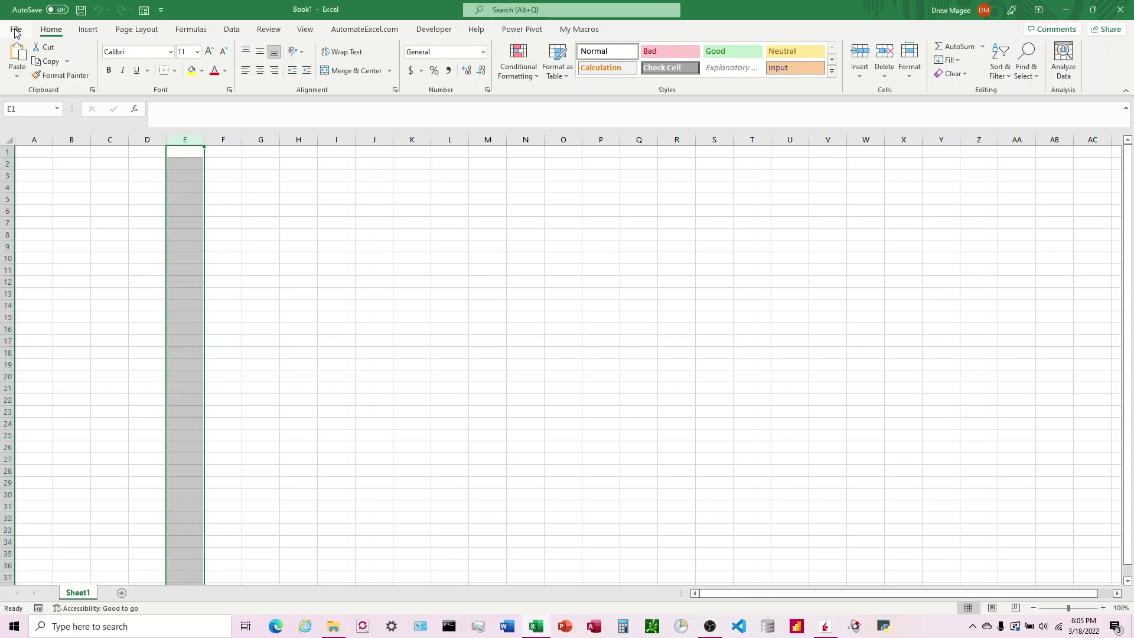
# Choose Automatic under Calculation Options on the Formulas tab for Book1.
pyautogui.click(16, 31)
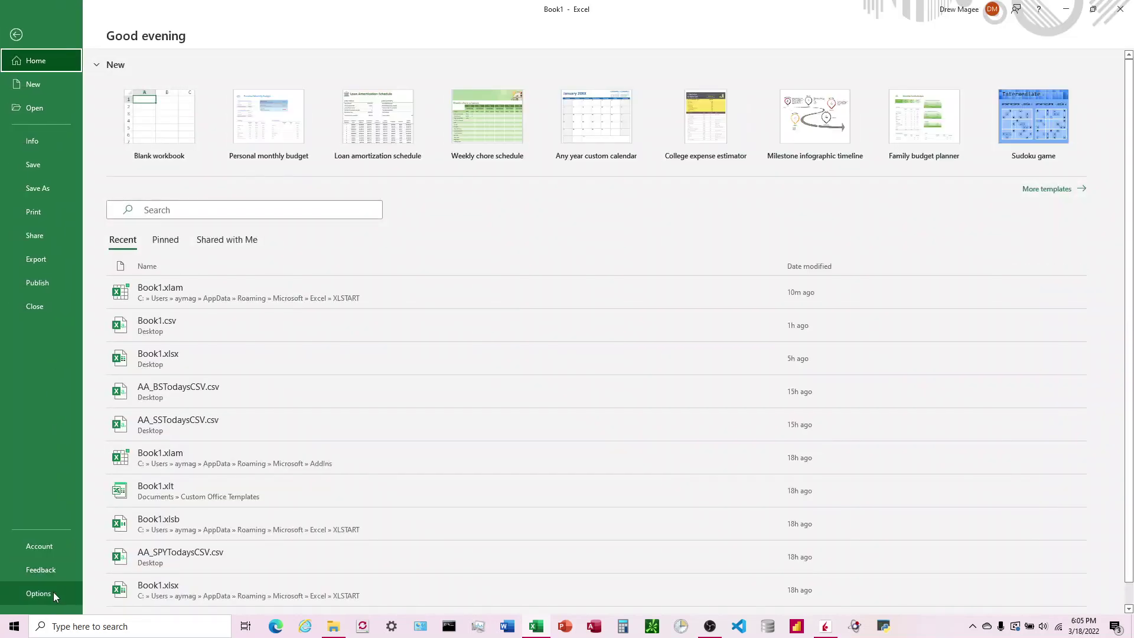
pyautogui.click(16, 34)
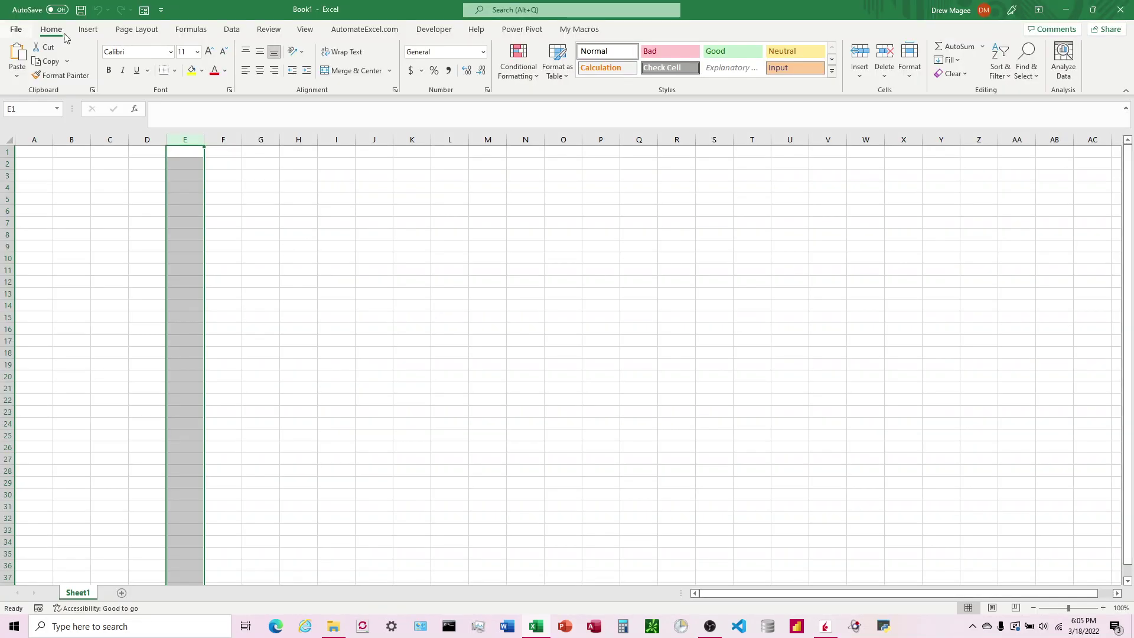
pyautogui.click(188, 30)
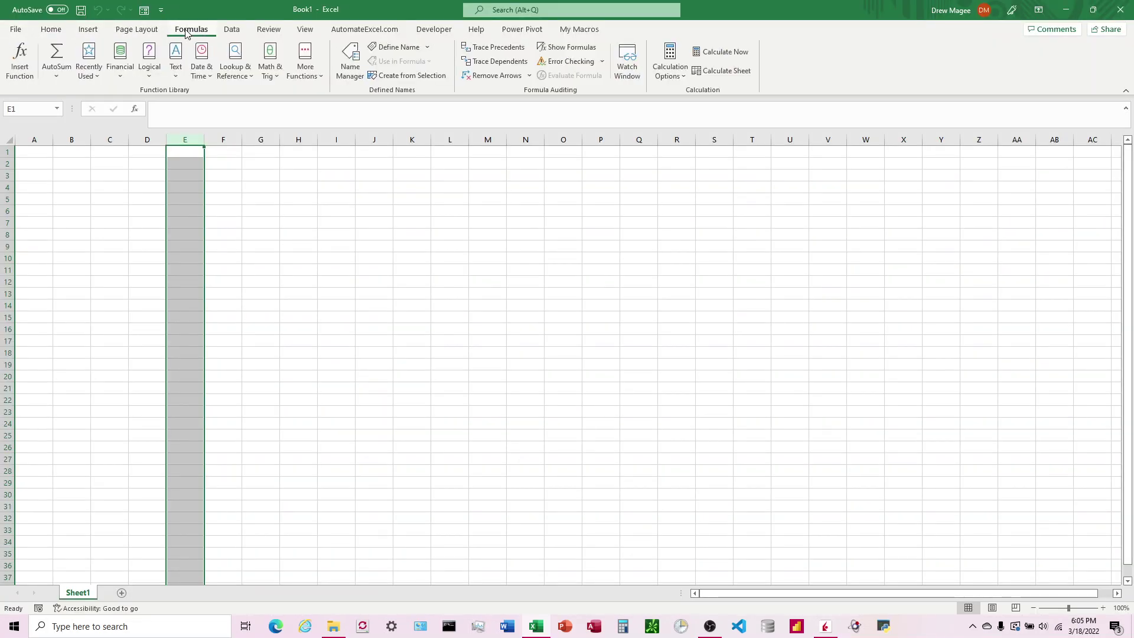
pyautogui.click(664, 77)
pyautogui.click(681, 93)
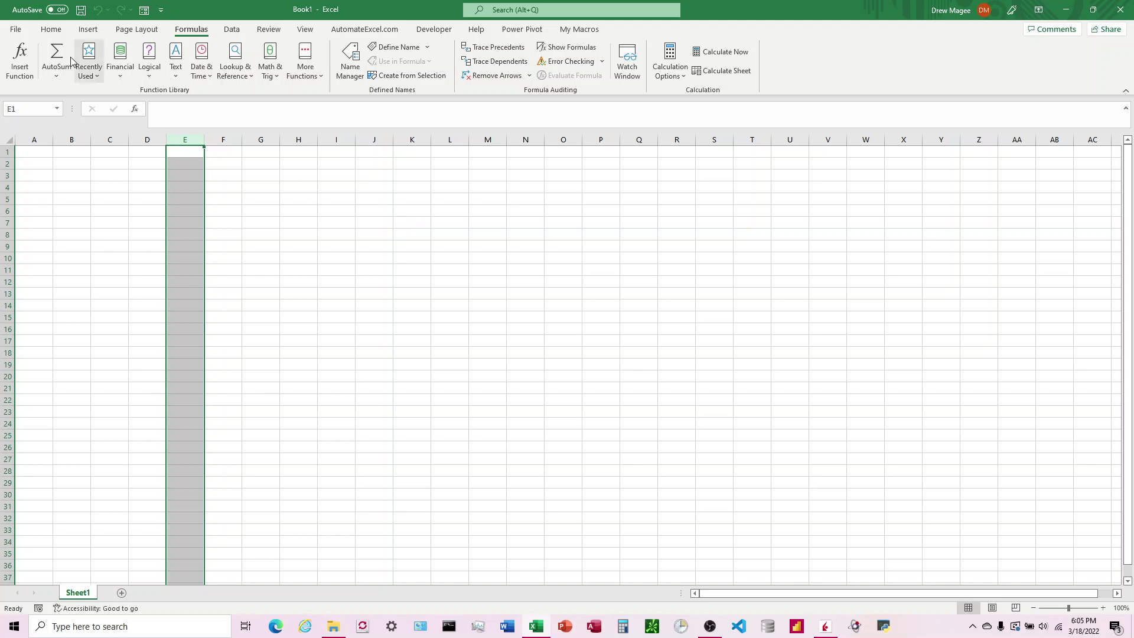
# In Save As, set the file type to Excel Add-in (*.xlam) and browse for a folder.
pyautogui.click(16, 30)
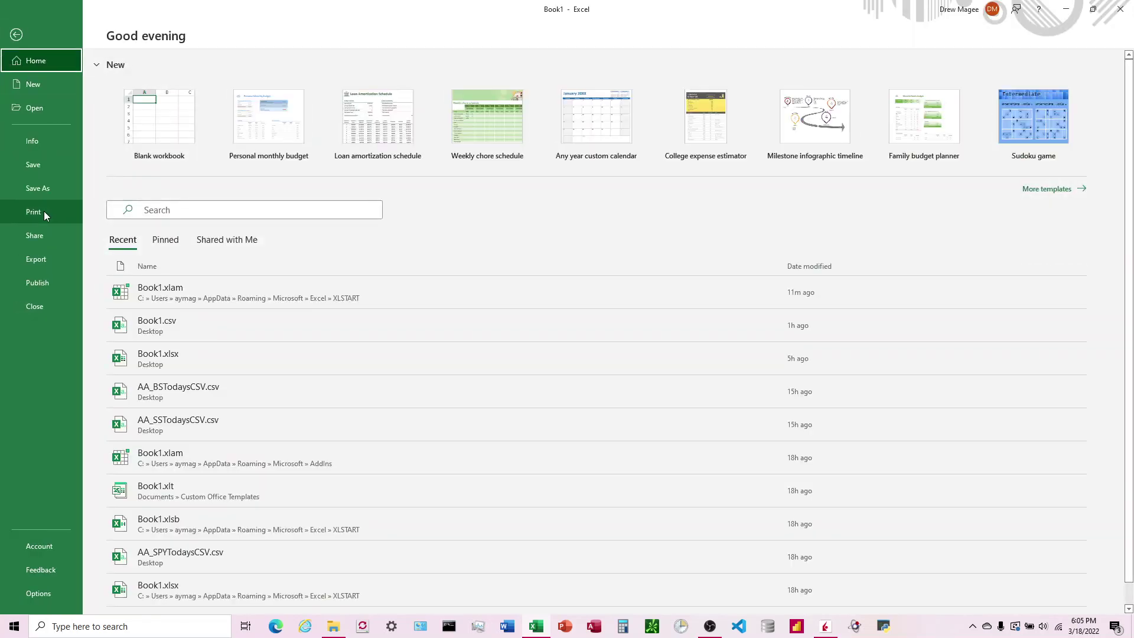
pyautogui.click(44, 190)
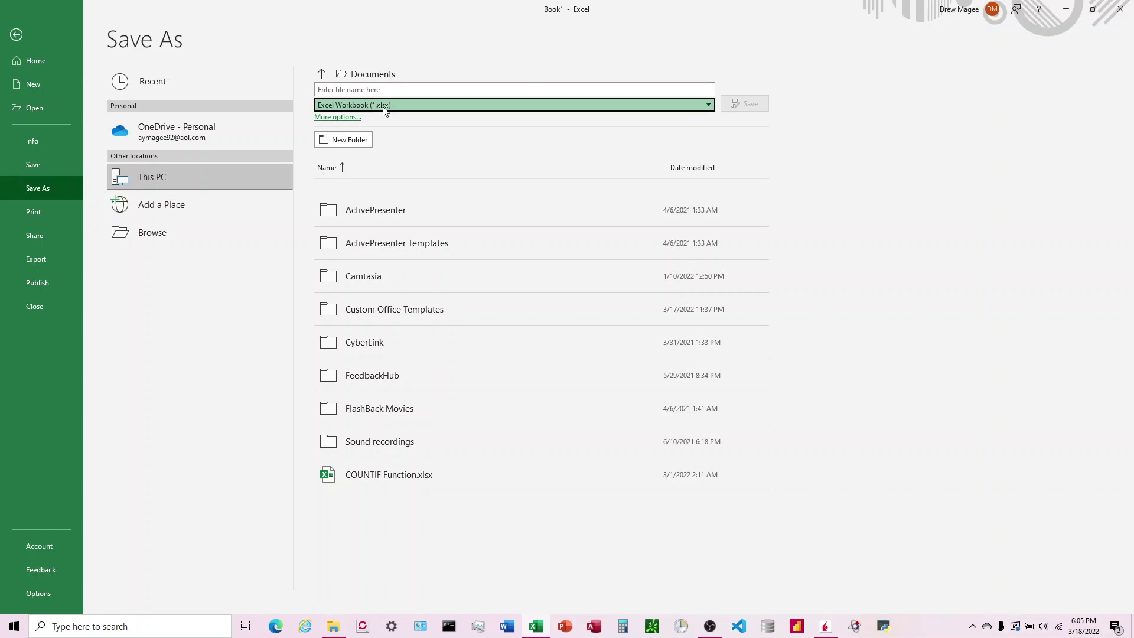
pyautogui.click(385, 107)
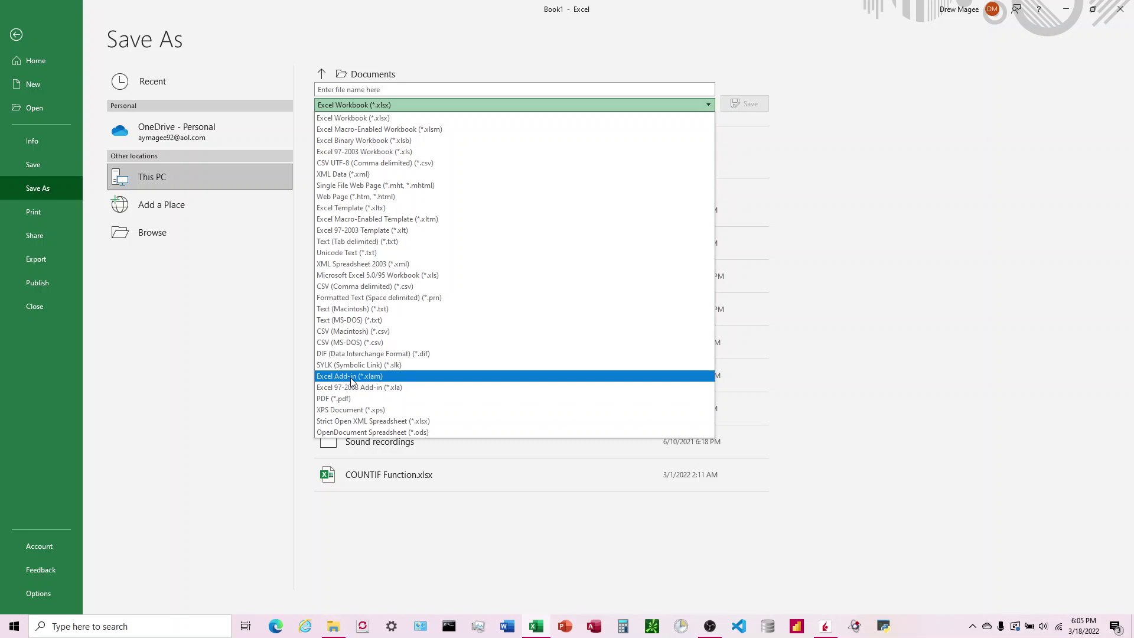
pyautogui.click(377, 378)
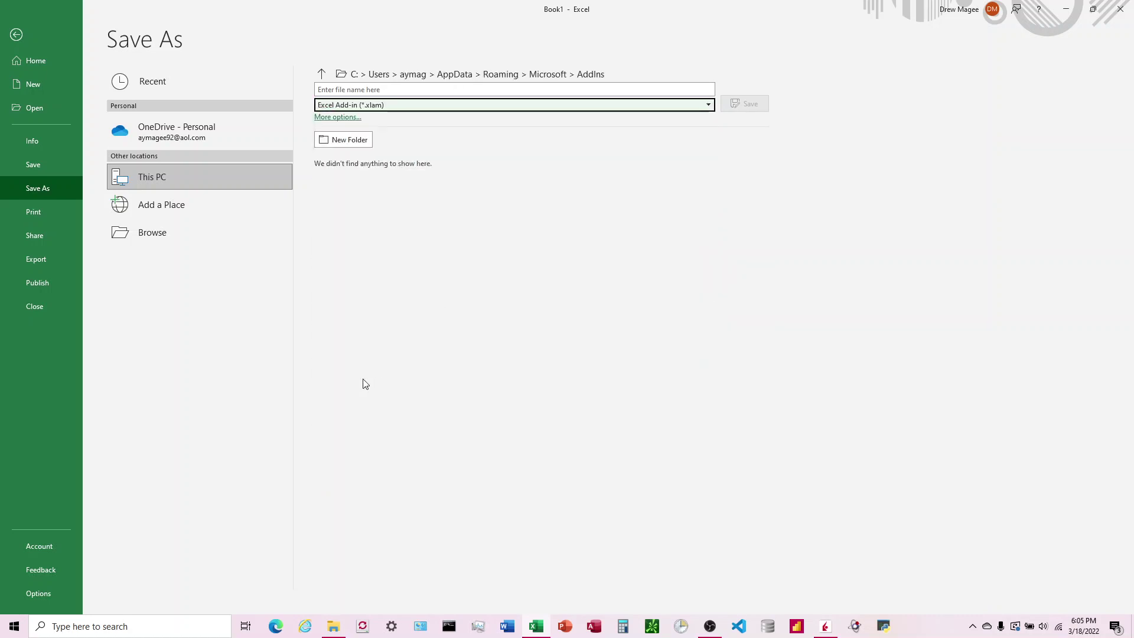
pyautogui.click(161, 235)
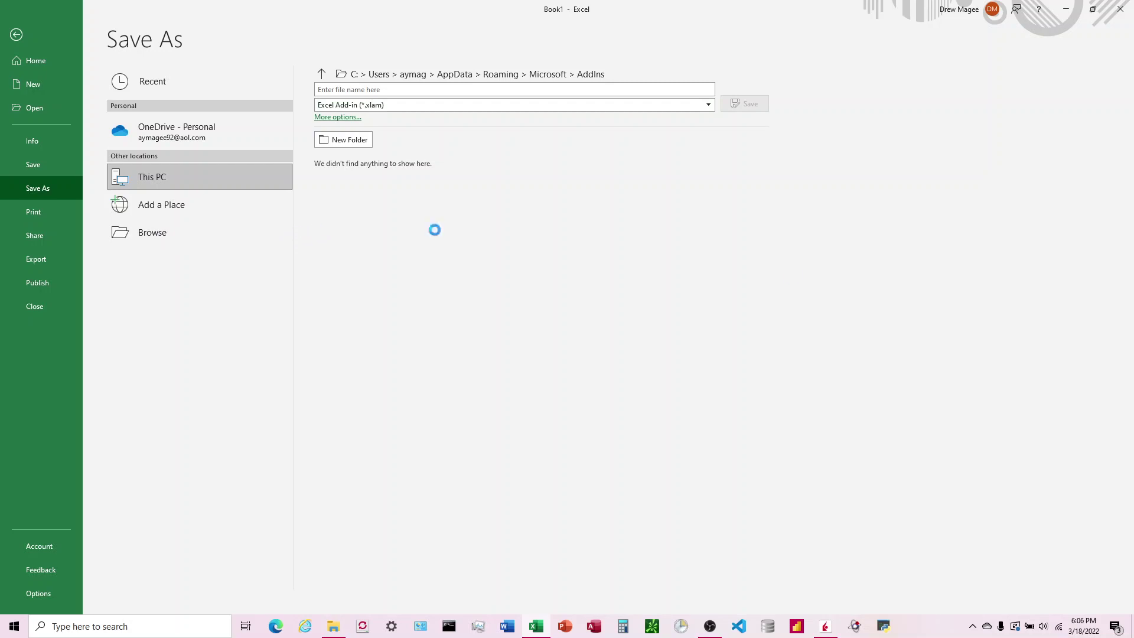
# Paste the copied XLSTART path into the Save As address bar and save Book1.xlam there.
pyautogui.hotkey('alt', 'Tab')
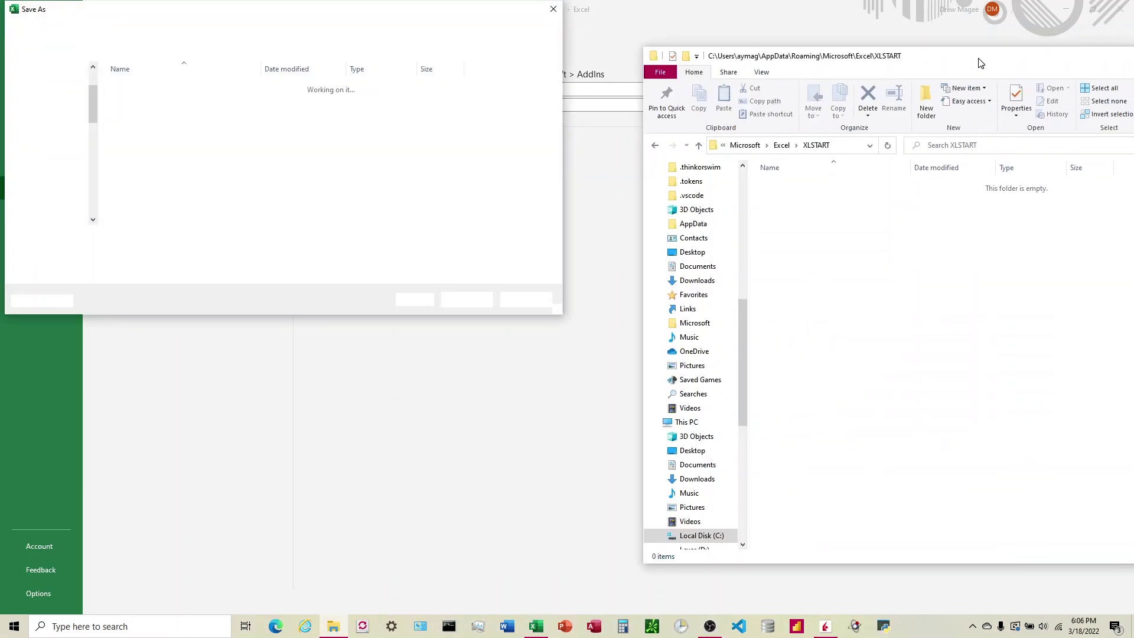
pyautogui.click(850, 147)
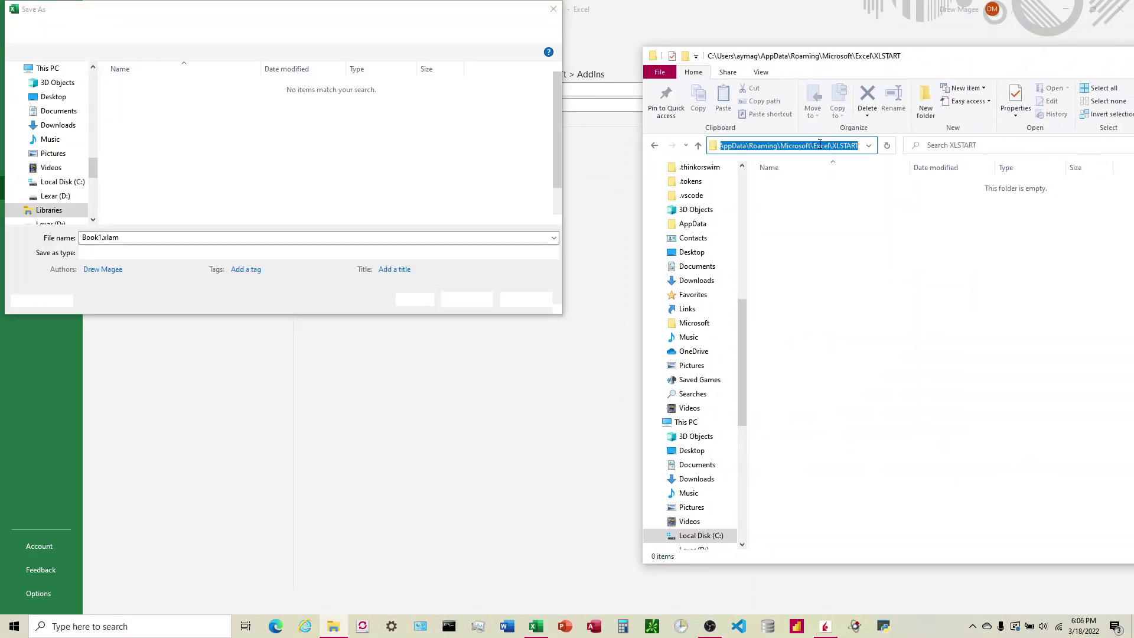
pyautogui.click(208, 31)
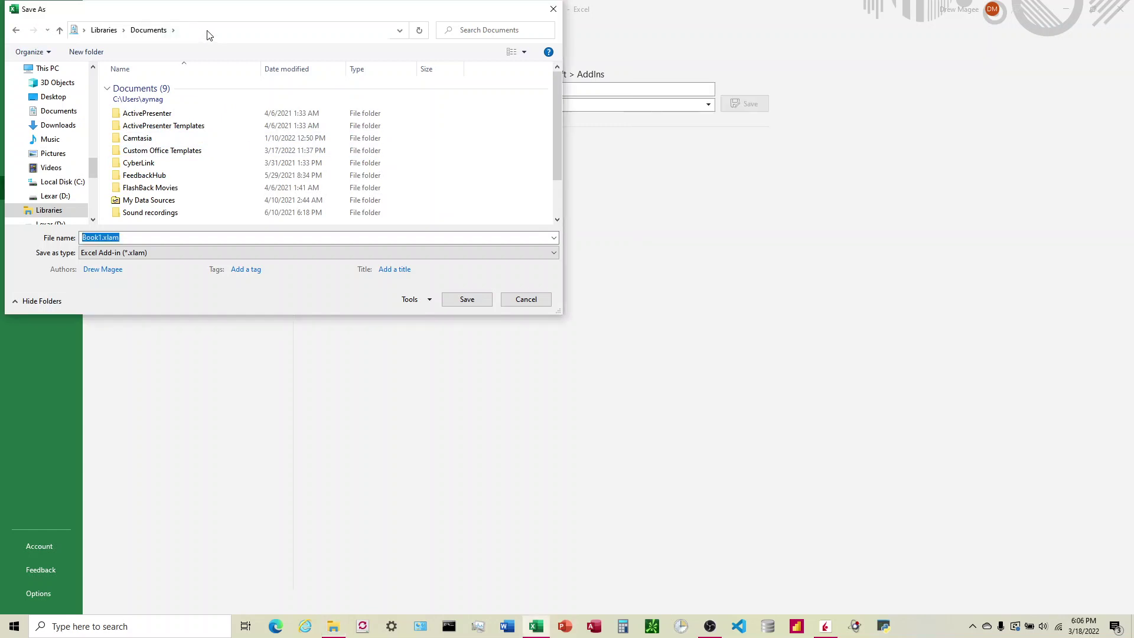
pyautogui.hotkey('ctrl', 'v')
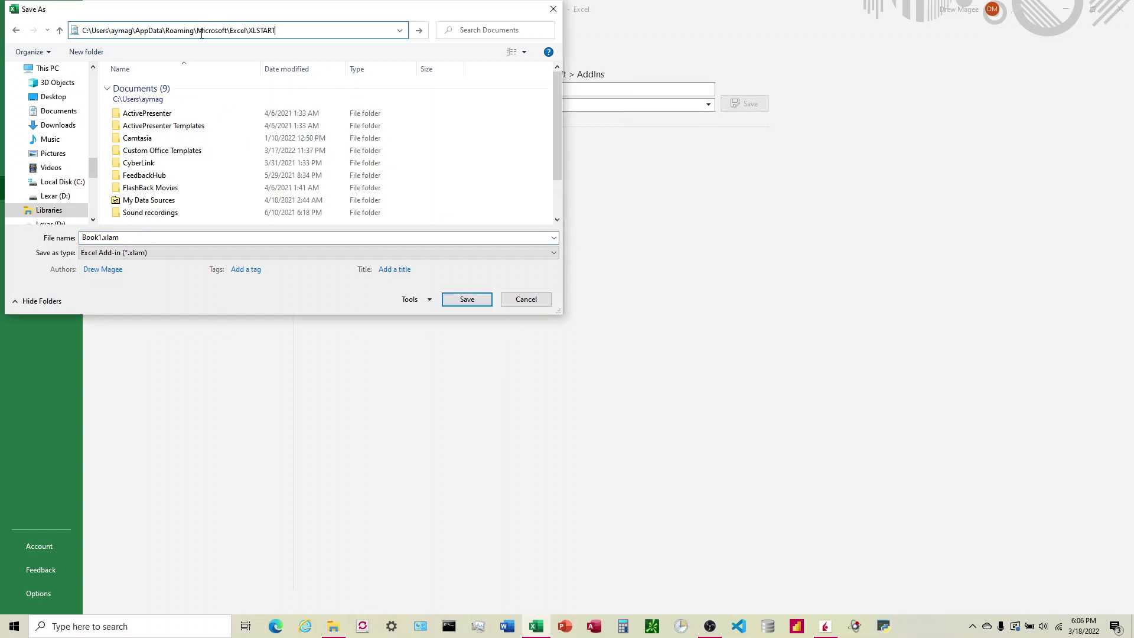
pyautogui.moveTo(136, 31); pyautogui.dragTo(157, 32)
pyautogui.moveTo(111, 31); pyautogui.dragTo(130, 33)
pyautogui.click(290, 33)
pyautogui.press('Return')
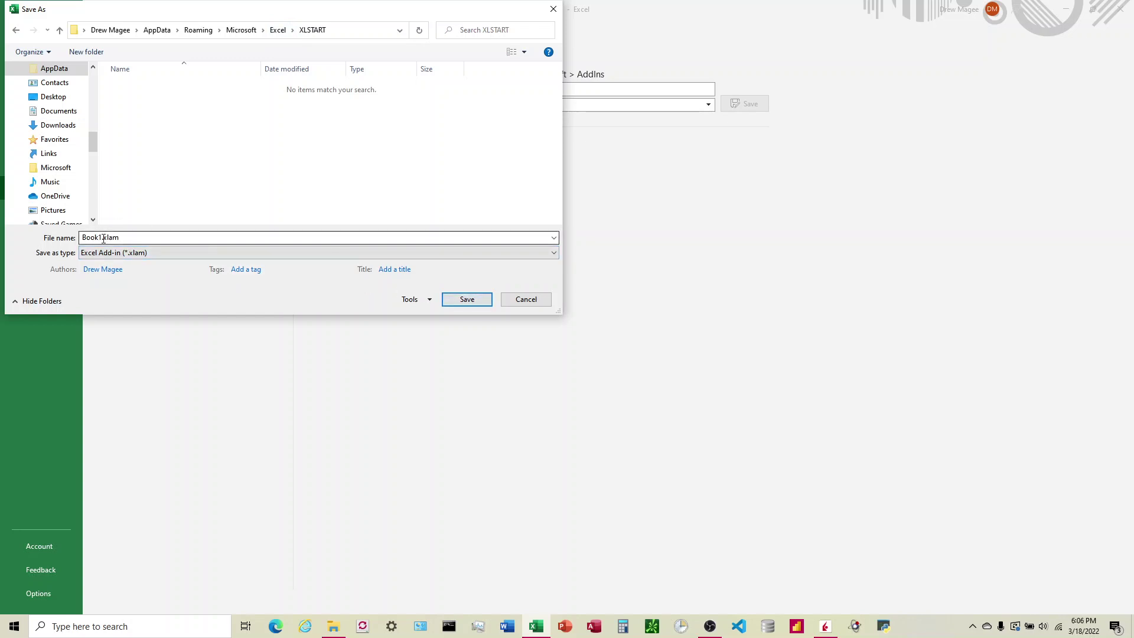
pyautogui.click(459, 299)
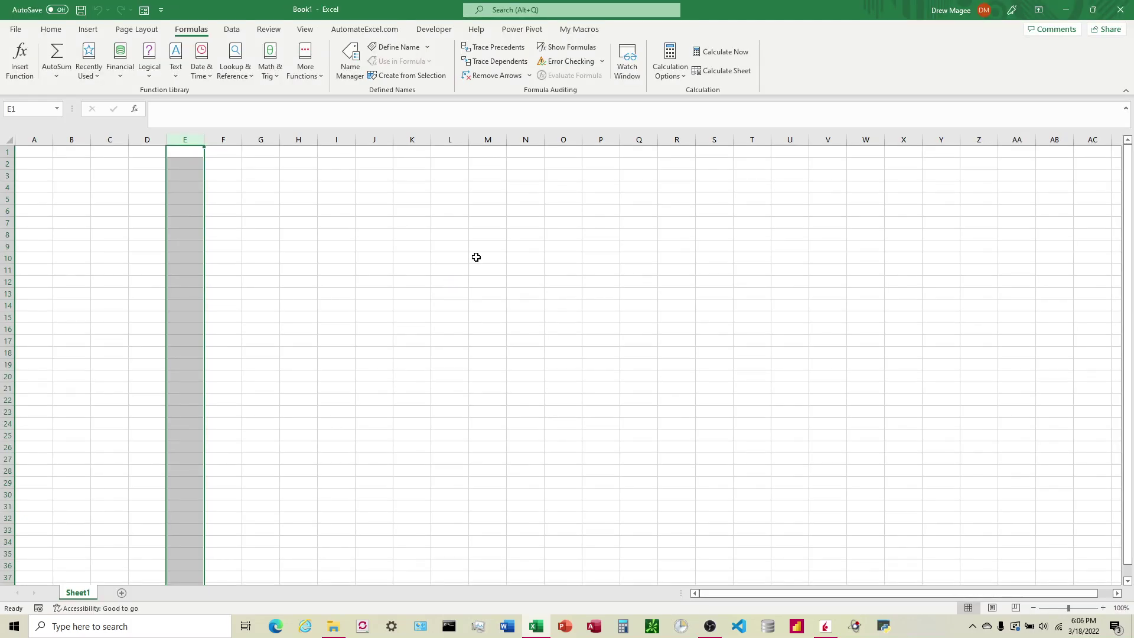
# Check Book1.xlam in XLSTART, close the workbook without saving, and close the Explorer window.
pyautogui.hotkey('alt', 'Tab')
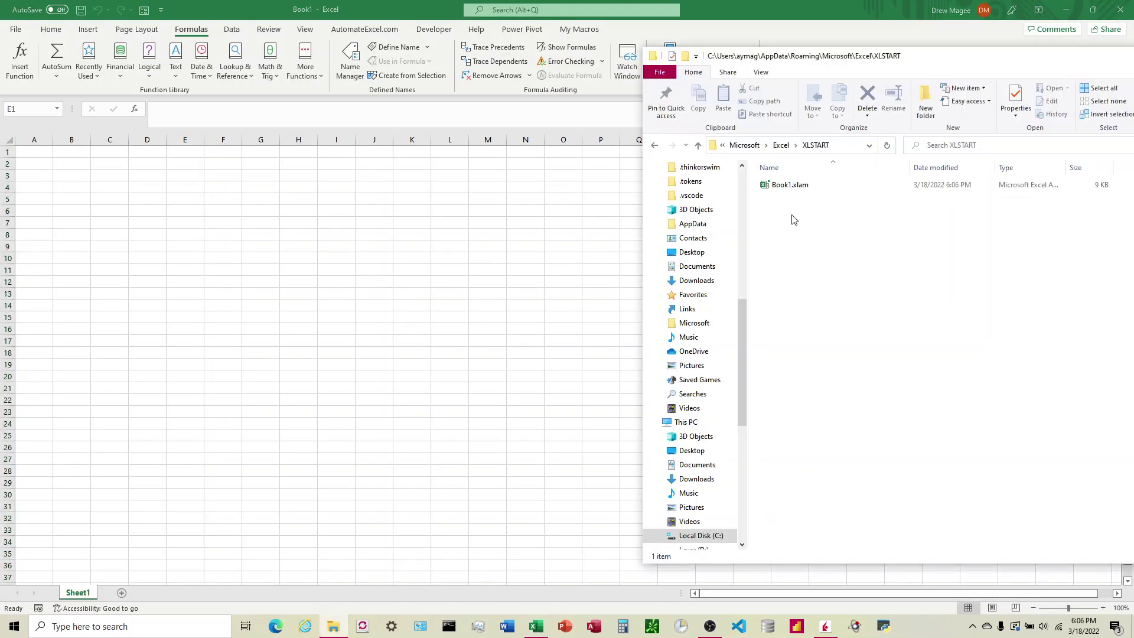
pyautogui.hotkey('alt', 'Tab')
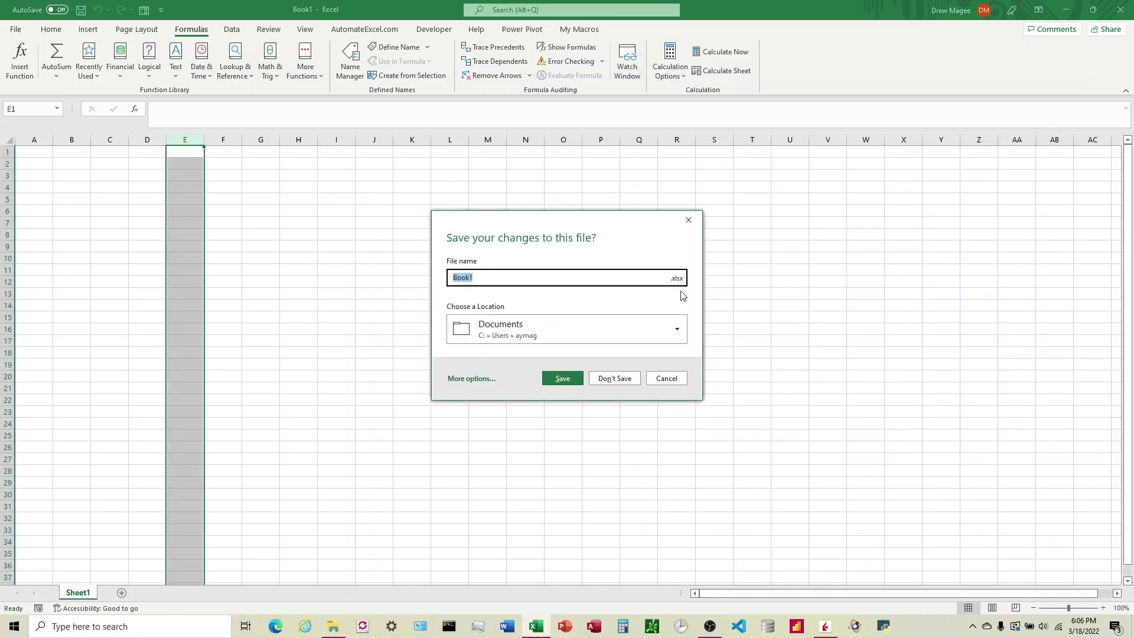
pyautogui.click(614, 377)
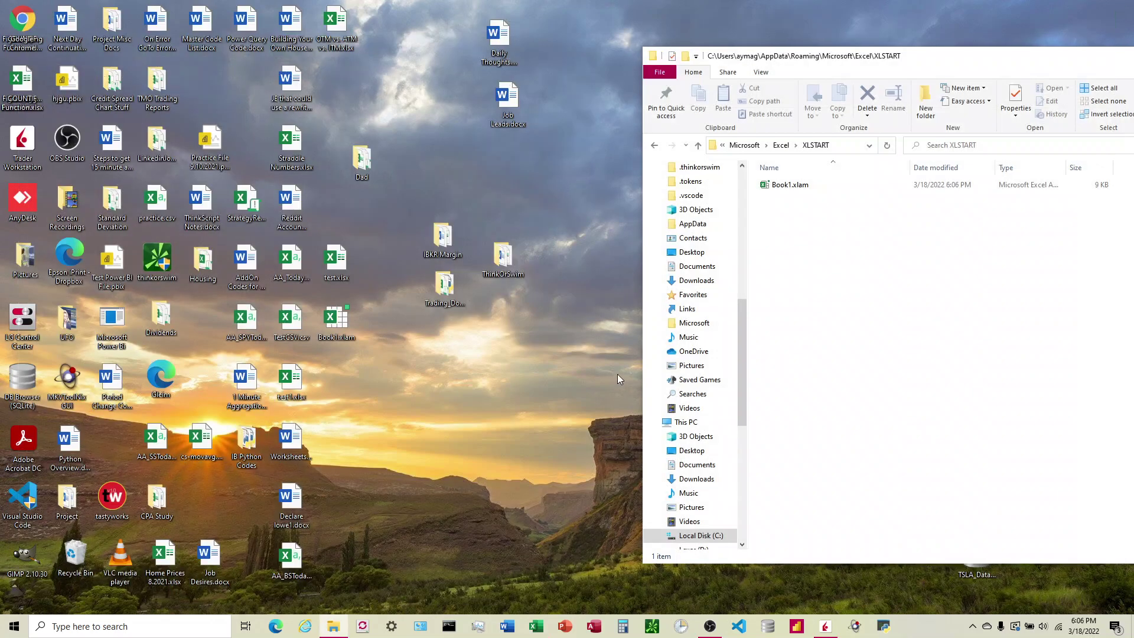
pyautogui.hotkey('alt', 'F4')
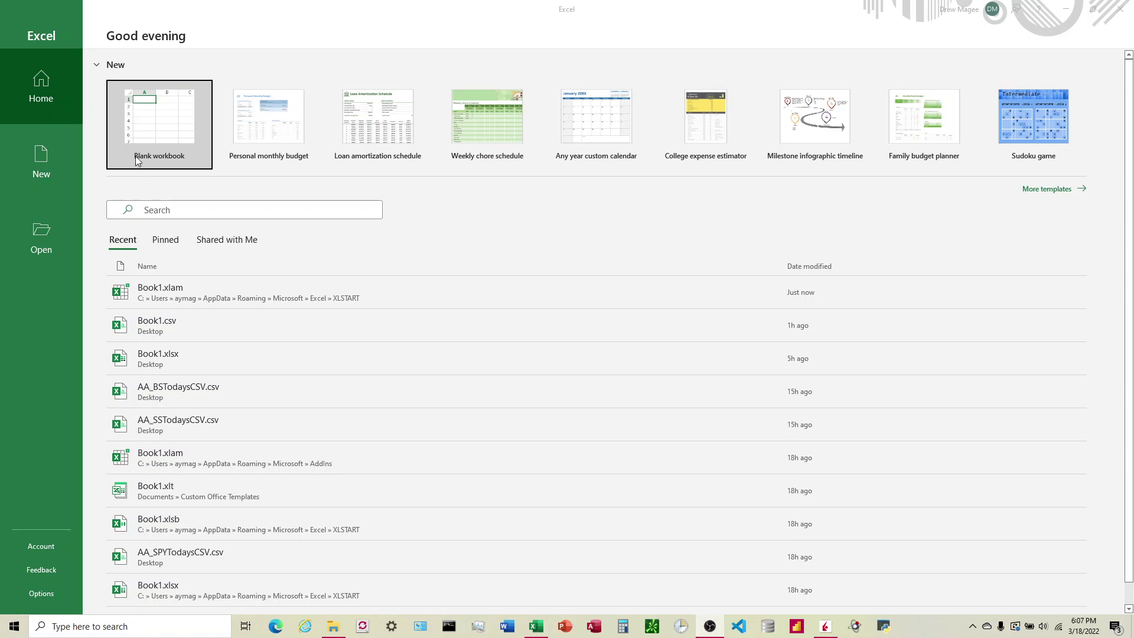
# Start a new blank workbook and enter 4 in cell H4.
pyautogui.click(136, 158)
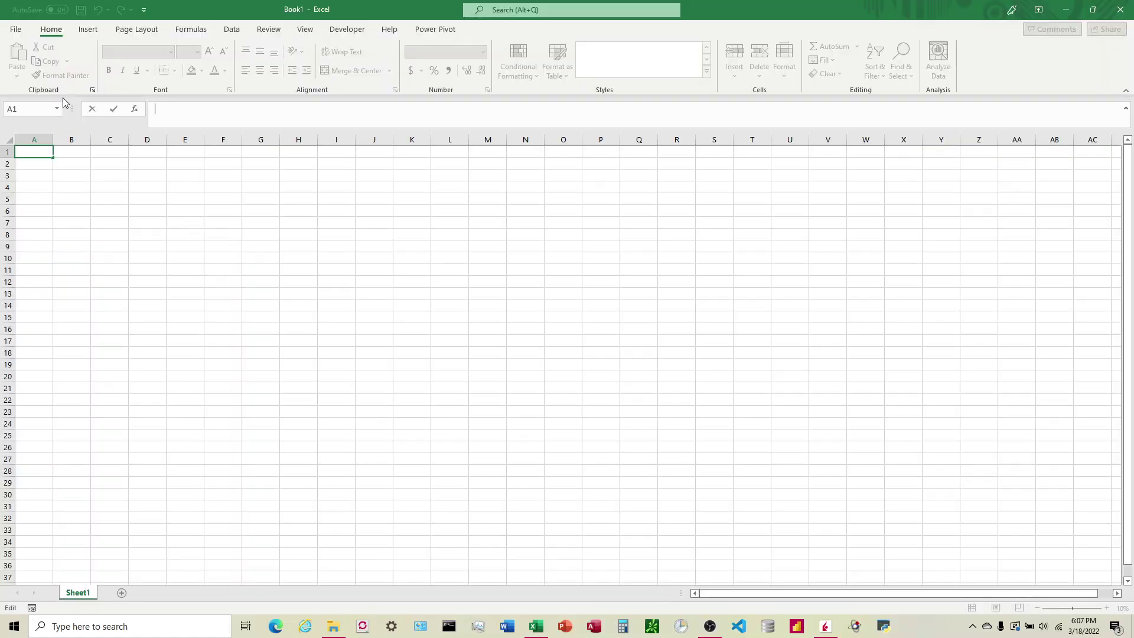
pyautogui.click(292, 193)
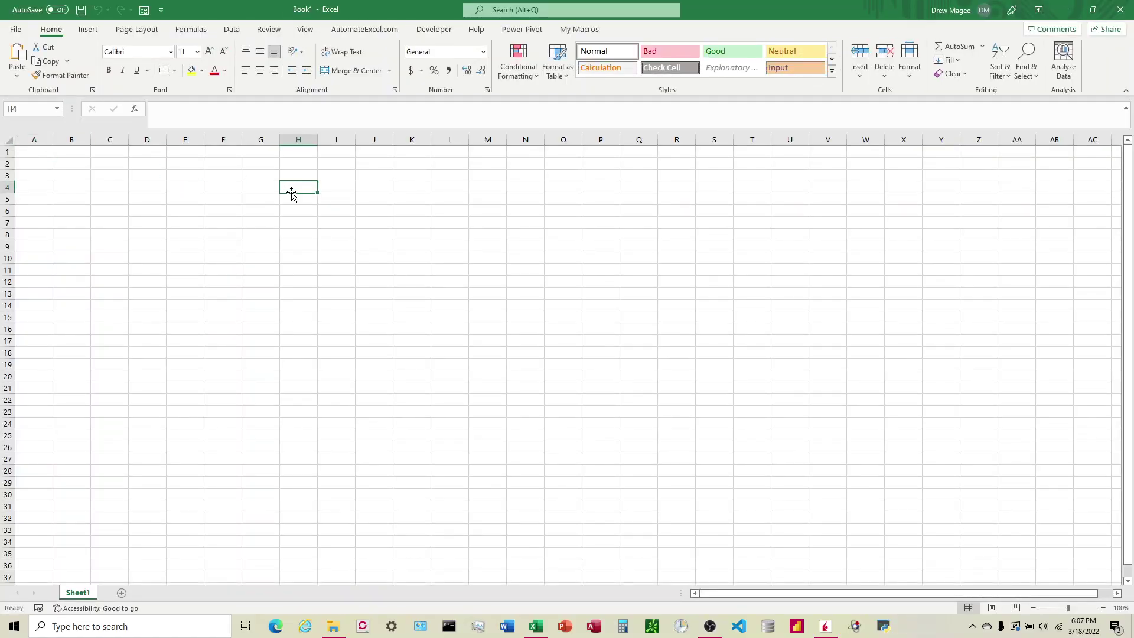
pyautogui.write('4')
pyautogui.press('Tab')
# Fill the remaining number cells with 8, 1 and 3 to complete H4:I5.
pyautogui.hotkey('alt', 'h')
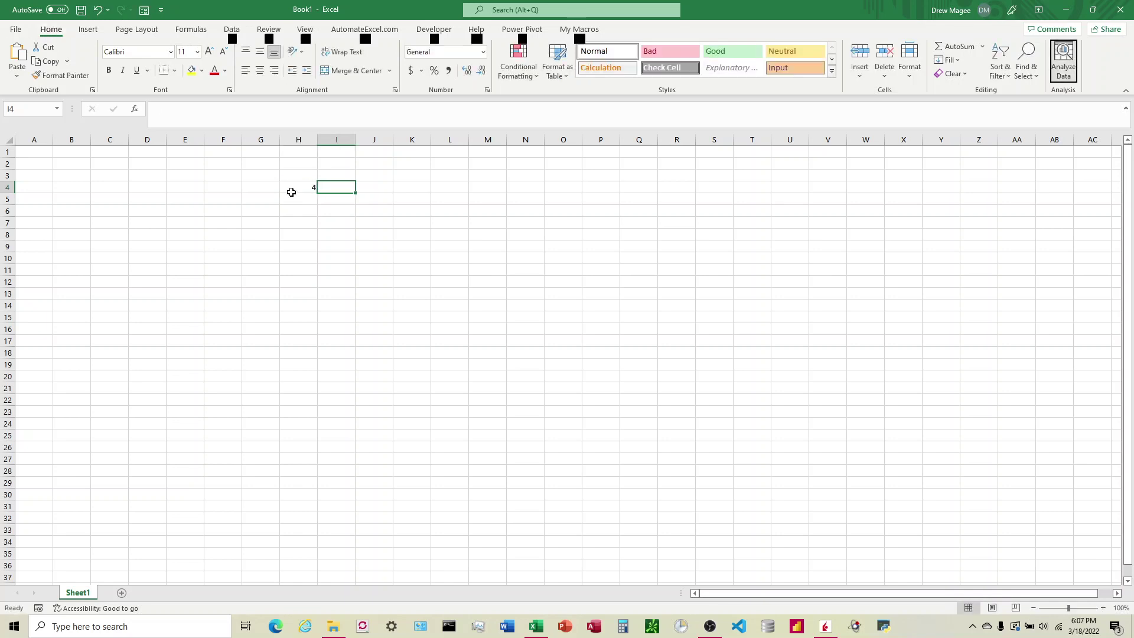
pyautogui.press('Down')
pyautogui.click(292, 192)
pyautogui.click(334, 185)
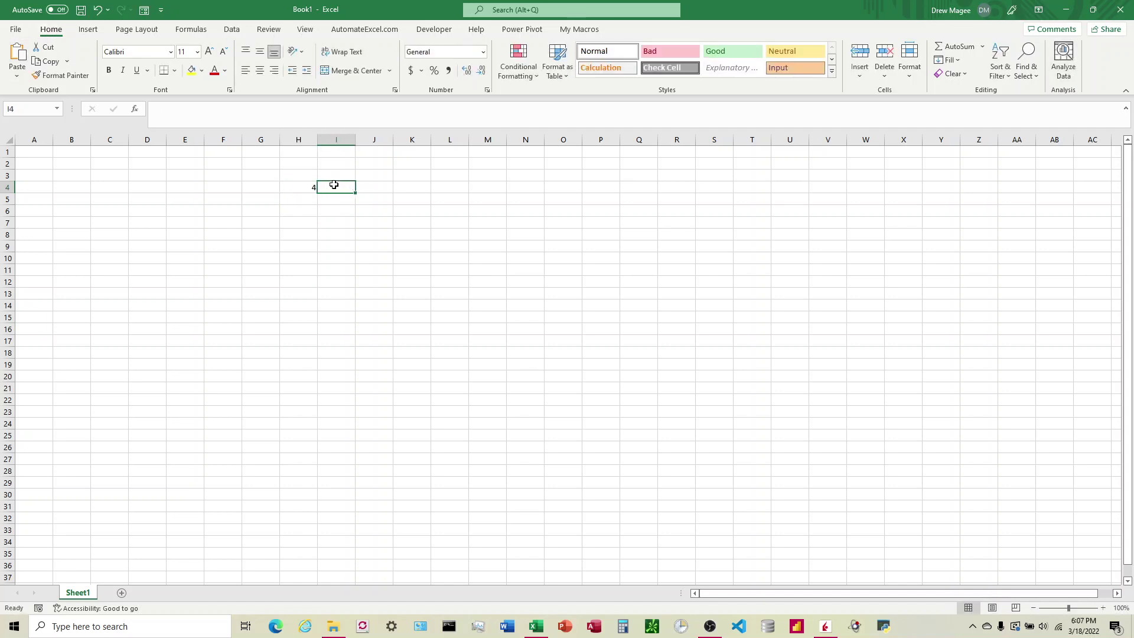
pyautogui.write('8')
pyautogui.press('Return')
pyautogui.write('1')
pyautogui.press('Tab')
pyautogui.write('3')
pyautogui.press('Tab')
pyautogui.press('Up')
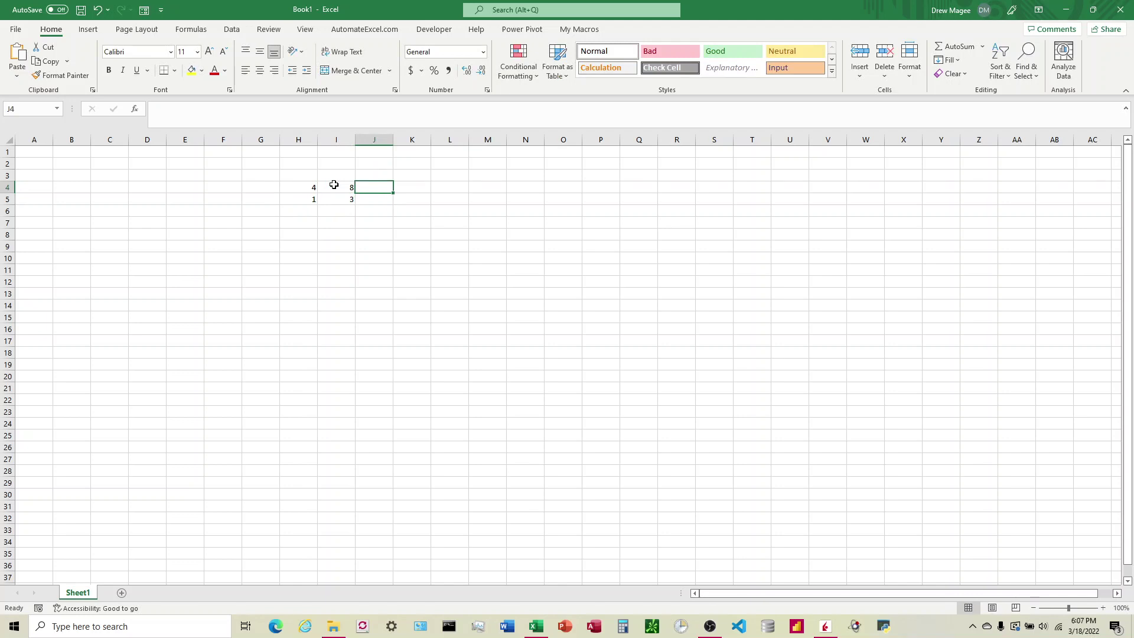
# Enter =H4/I4 in J4 and fill it down to J5, showing 0.5 and 0.333333.
pyautogui.write('=H4/I4')
pyautogui.press('Return')
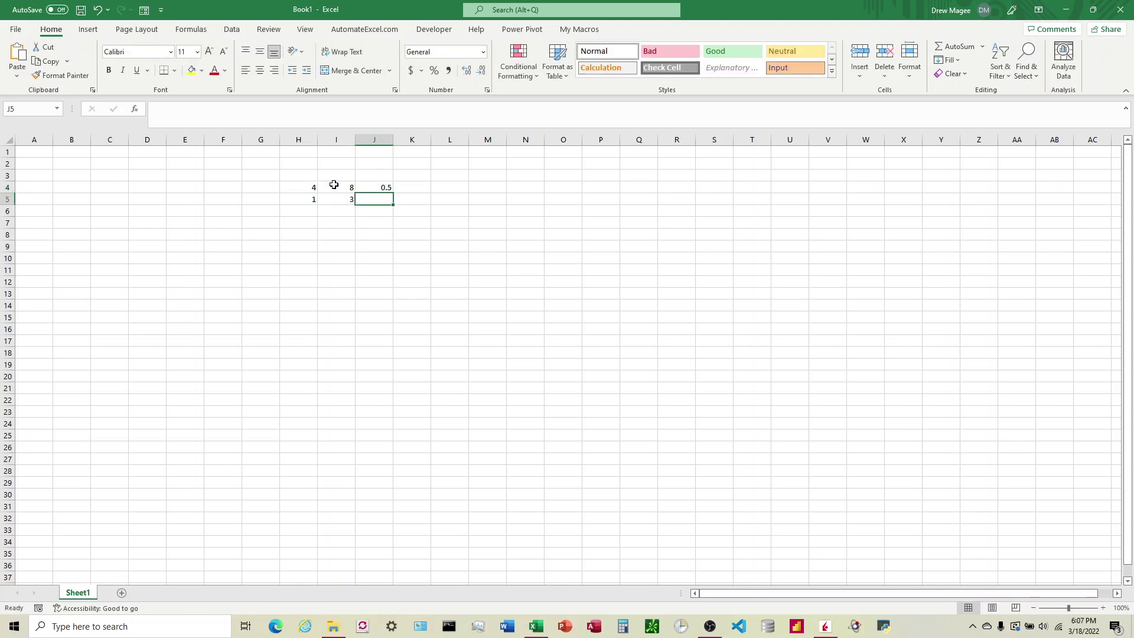
pyautogui.click(372, 187)
pyautogui.moveTo(393, 193); pyautogui.dragTo(393, 202)
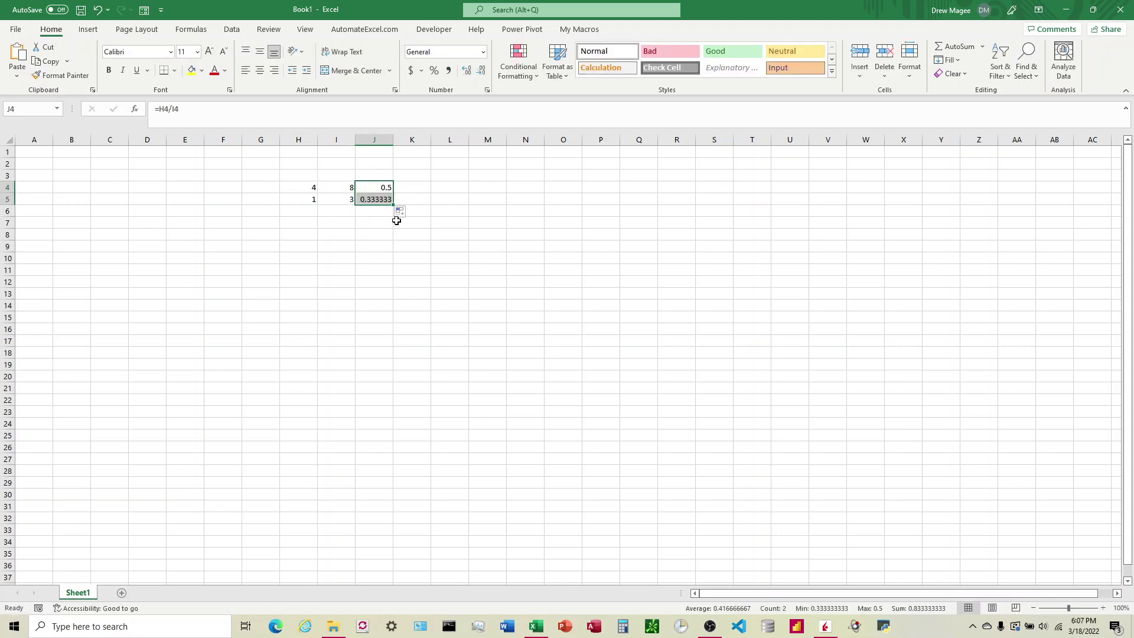
pyautogui.click(378, 223)
pyautogui.click(375, 200)
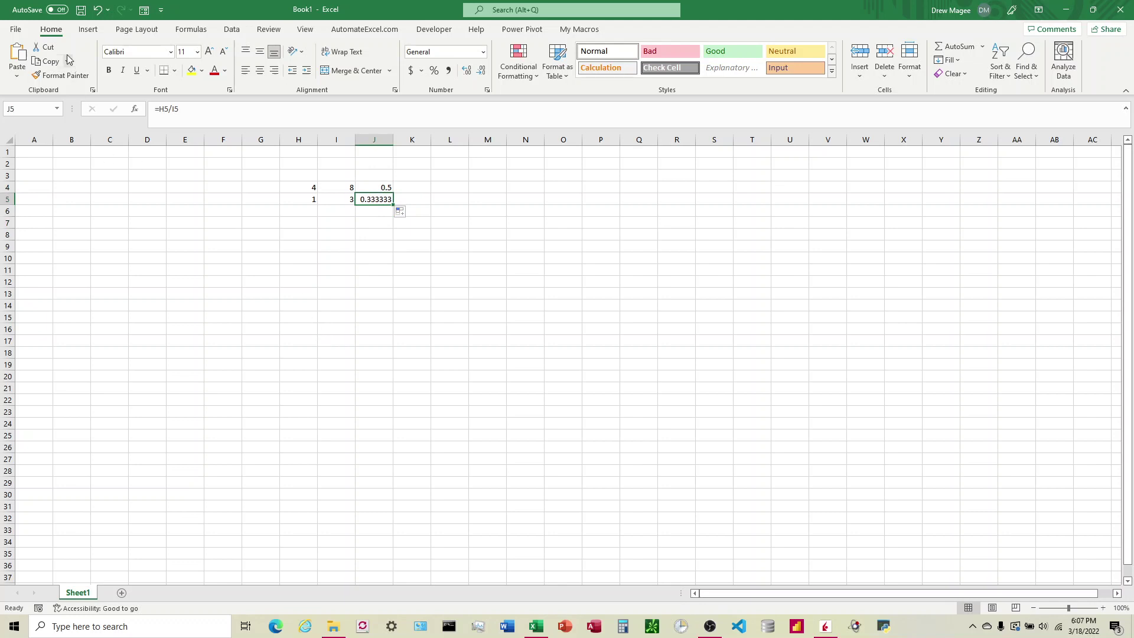
# View the Formulas page of Excel Options, where workbook calculation shows Automatic.
pyautogui.click(16, 31)
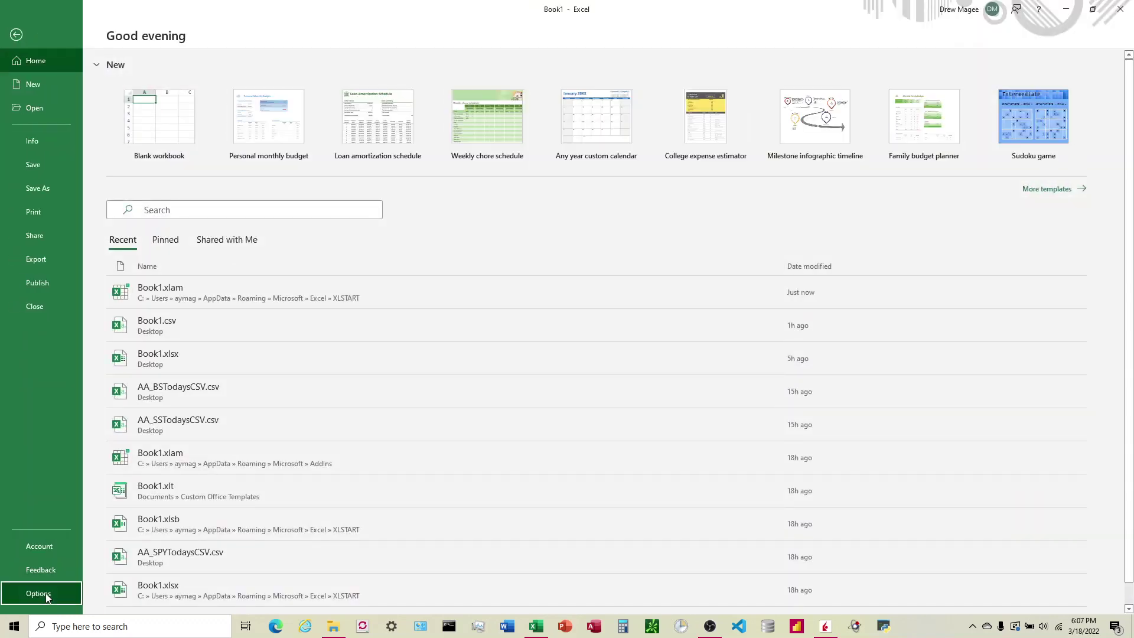
pyautogui.click(25, 594)
pyautogui.click(349, 152)
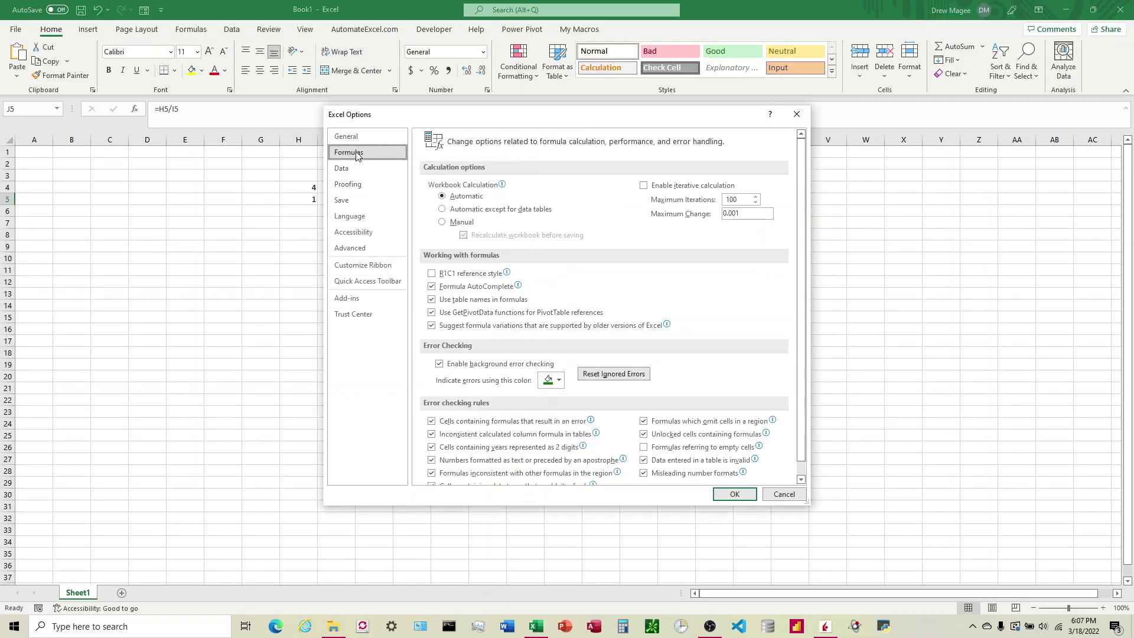